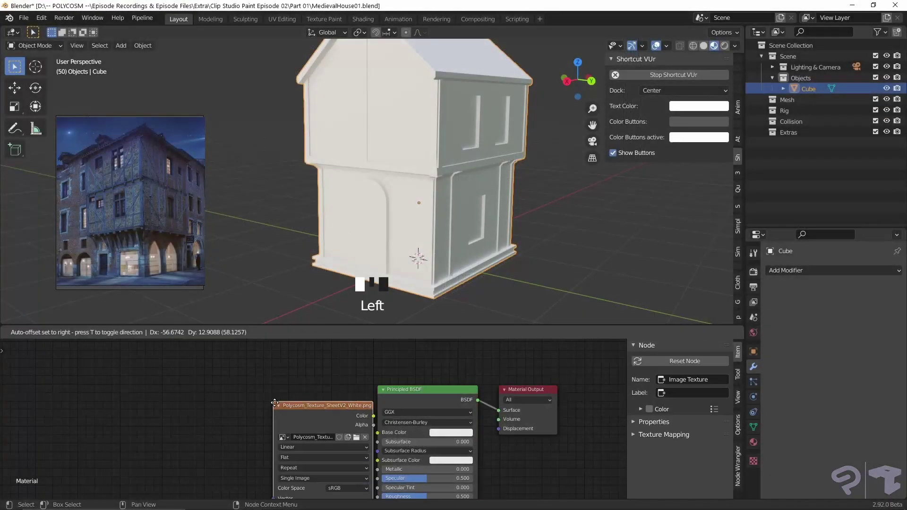
- Select the roof faces, rotate their UVs by -90 degrees, then scale and move them over the roof-tile drawing
key(shift+Left)
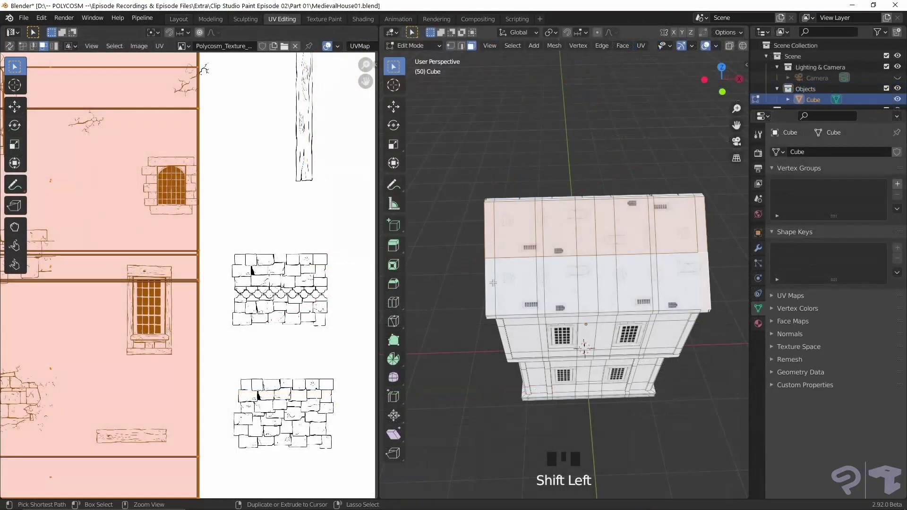
key(r)
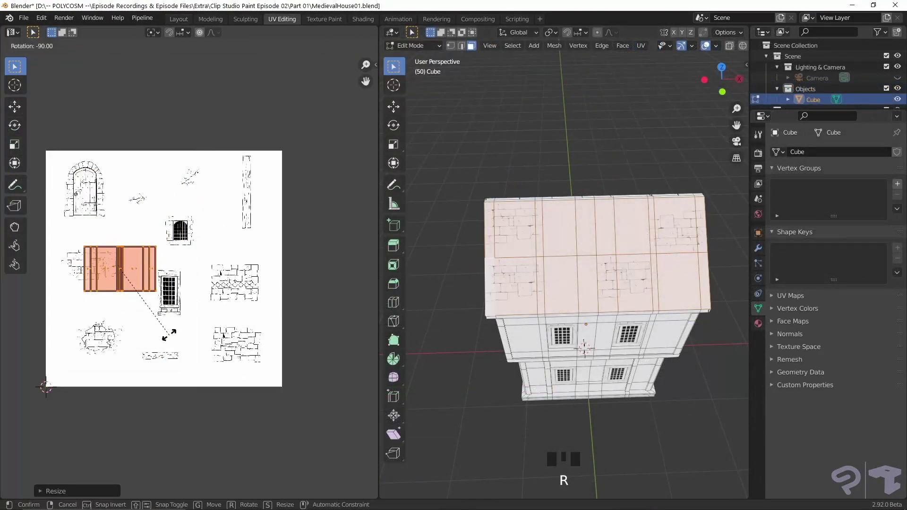
key(s)
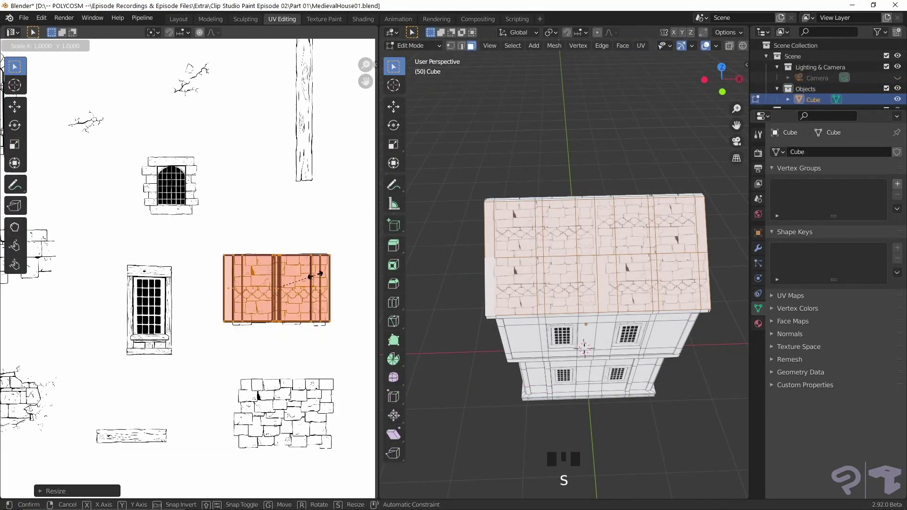
key(g)
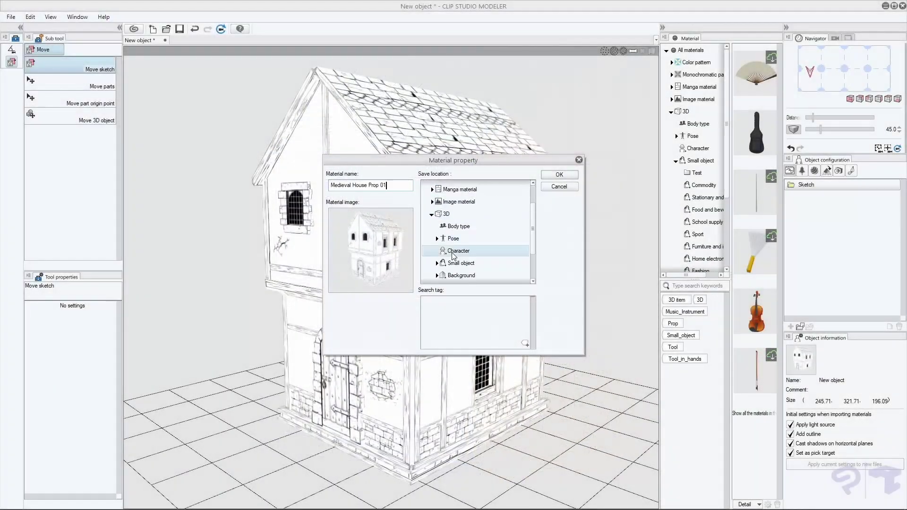
- Choose Small object as the save location for Medieval House Prop 01, then place that material on the Clip Studio Paint canvas
click(455, 265)
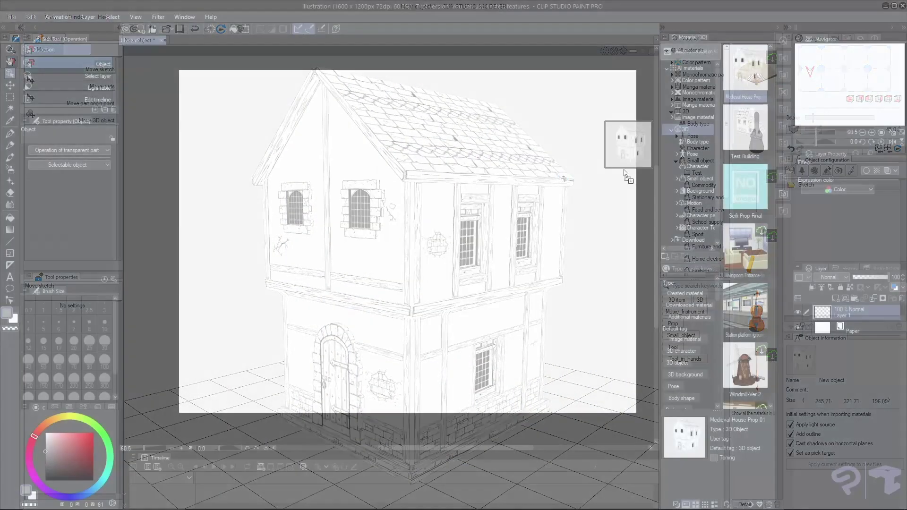
drag(623, 142, 440, 263)
drag(343, 97, 285, 108)
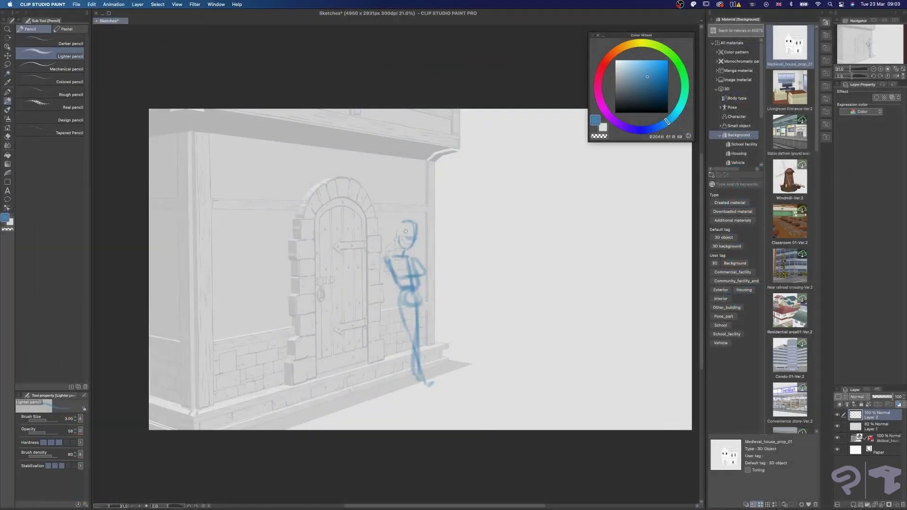
key(p)
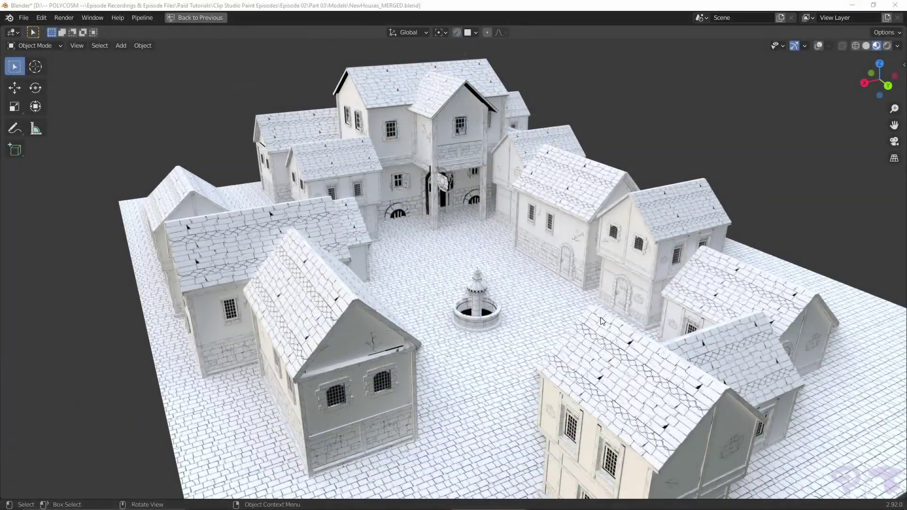
middle_drag(600, 317, 628, 305)
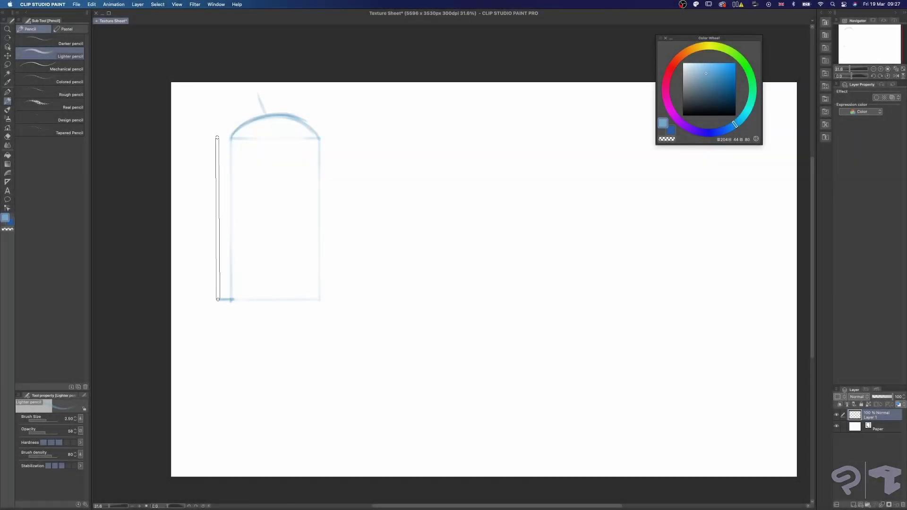
- Sketch the outer stone surround of the arched door with the Lighter pencil, adding its straight side edge and curved top
shift+click(218, 137)
mouse_move(218, 135)
mouse_down()
mouse_move(239, 104)
mouse_move(287, 92)
mouse_up()
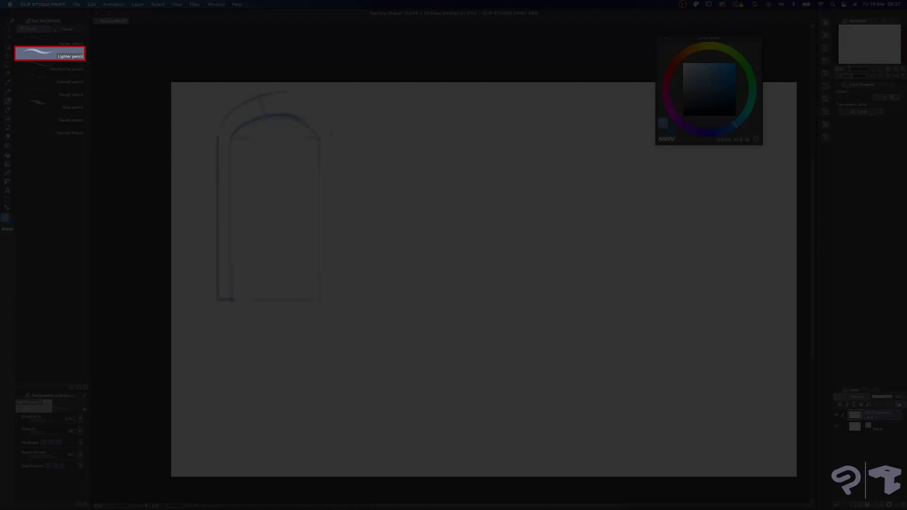
mouse_move(232, 300)
mouse_down()
mouse_move(333, 299)
mouse_move(333, 136)
mouse_move(286, 95)
mouse_move(324, 115)
mouse_move(289, 112)
mouse_up()
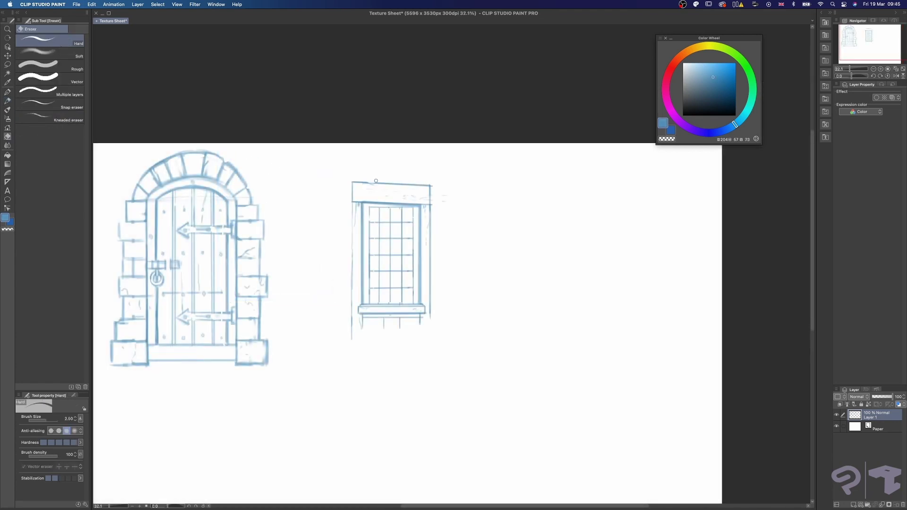
- Draw the straight base board below the window sill, close the wooden frame and add brick marks beneath the sill
drag(352, 340, 425, 341)
key(super+z)
mouse_move(425, 340)
mouse_down()
mouse_move(422, 315)
mouse_move(404, 310)
mouse_up()
click(353, 327)
shift+click(431, 327)
shift+click(431, 300)
click(353, 316)
shift+click(432, 317)
drag(391, 312, 393, 316)
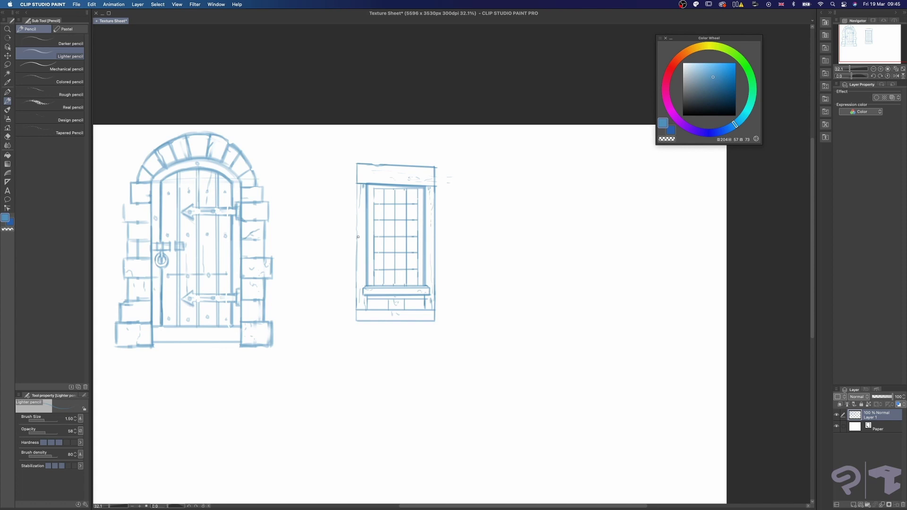
- Undo the last stroke and refine the rectangular window's inner frame and lattice bars with finer pencil lines
scroll(418, 315, up, 3)
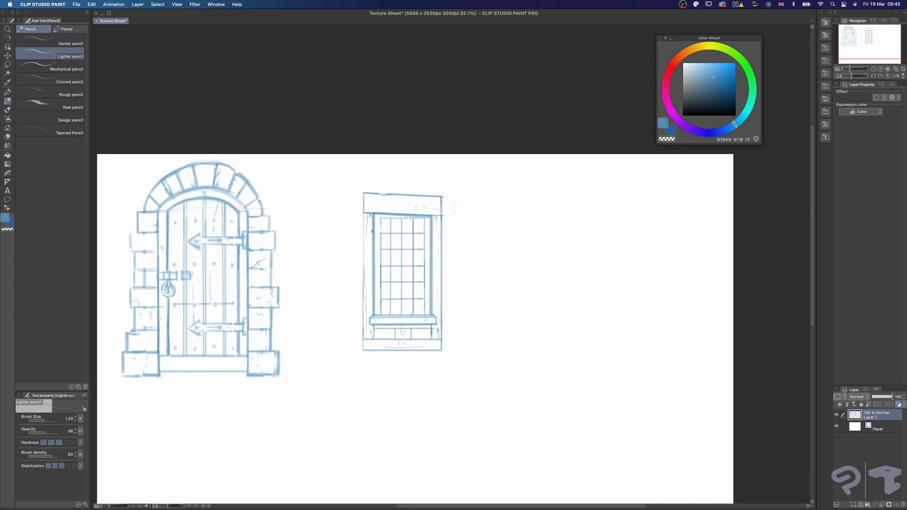
scroll(393, 235, up, 3)
key(bracketleft)
key(super+z)
drag(377, 236, 388, 236)
drag(387, 236, 387, 346)
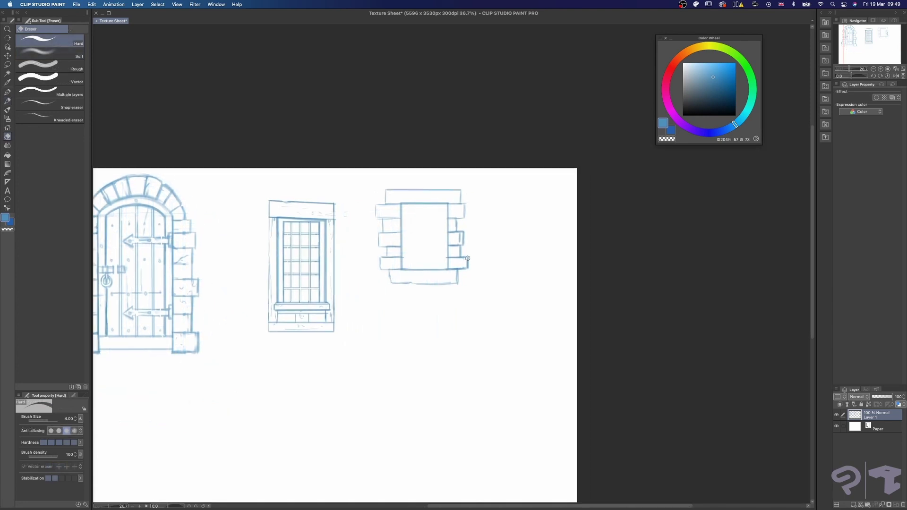
- Strengthen the outlines of the stones around the second window and rough up the lower edge of its stone sill
key(p)
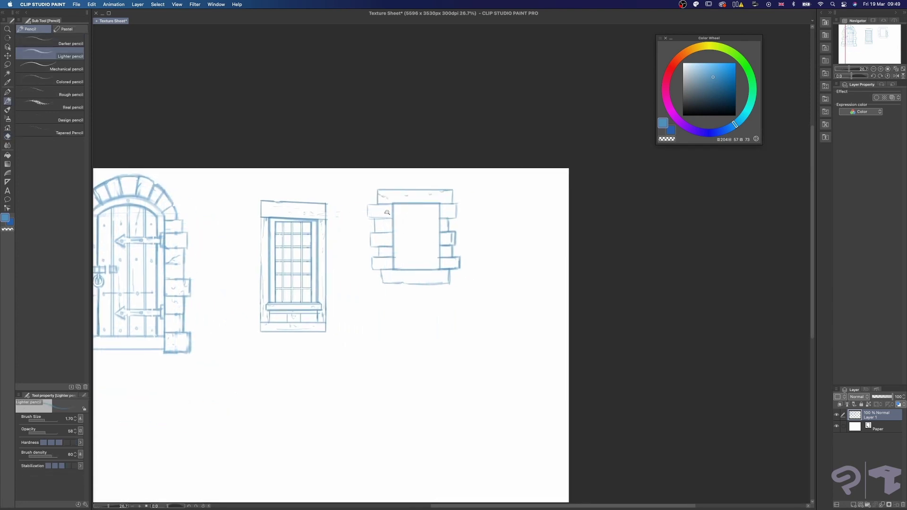
drag(387, 212, 561, 157)
key(p)
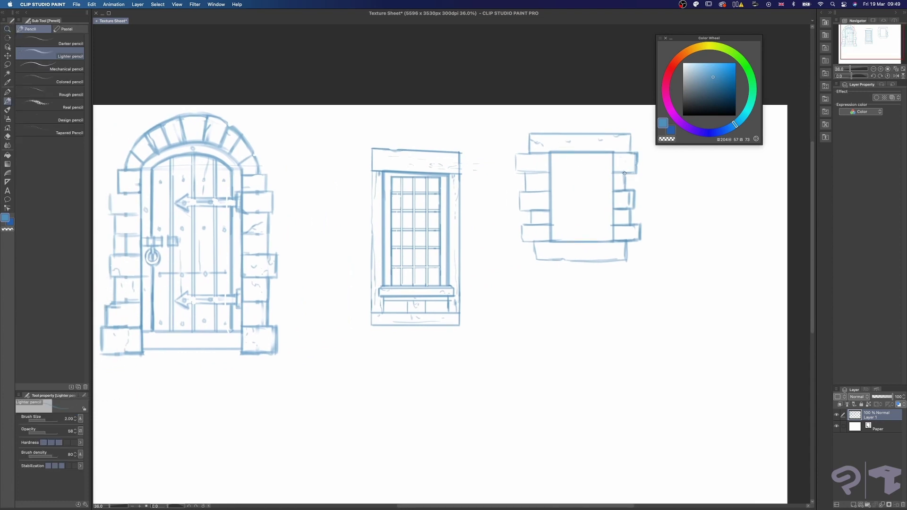
drag(624, 174, 599, 171)
key([)
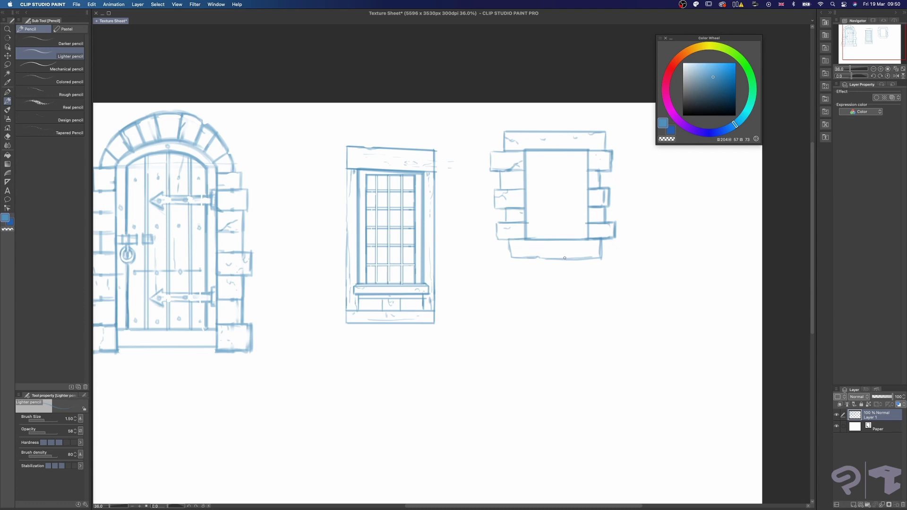
drag(571, 260, 596, 257)
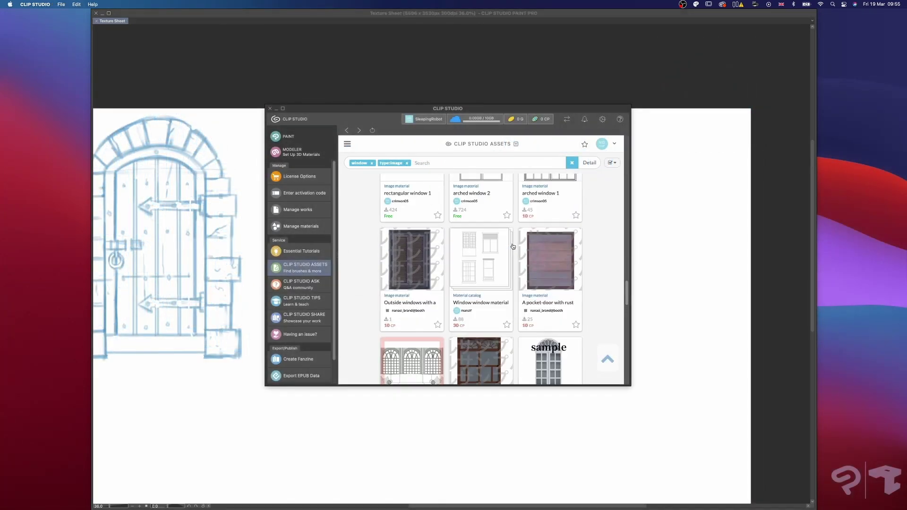
- Narrow the Clip Studio Assets window image search with the term medieval, then return to the broader window results
scroll(513, 247, down, 10)
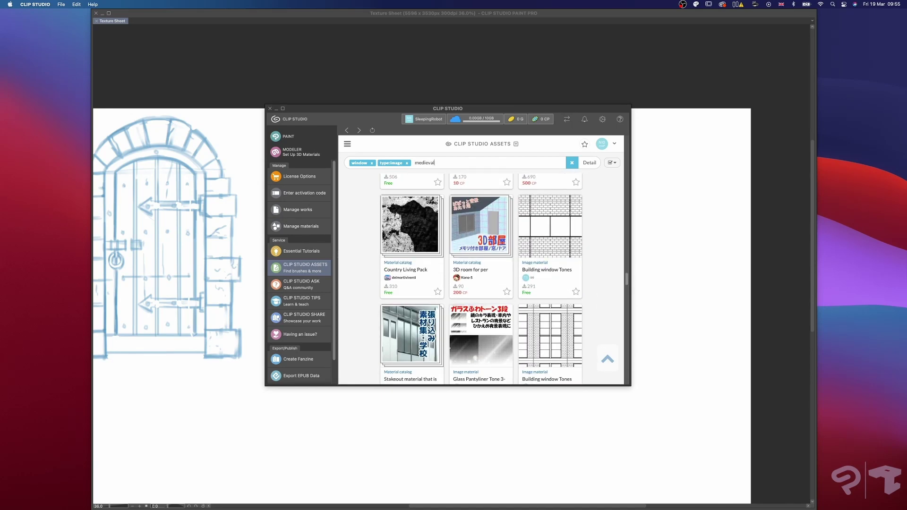
key(Return)
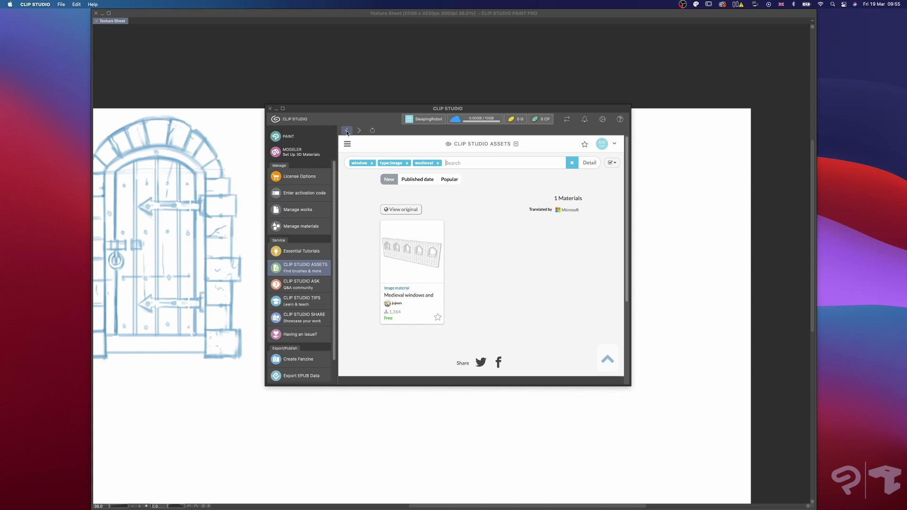
click(347, 131)
- Find the free image material arched window 5 in the search results and download it
scroll(472, 245, down, 10)
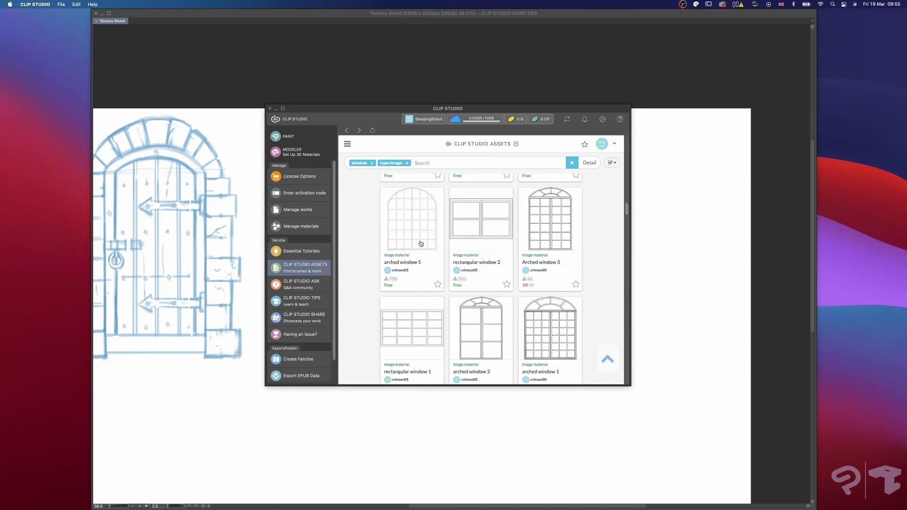
scroll(421, 244, up, 2)
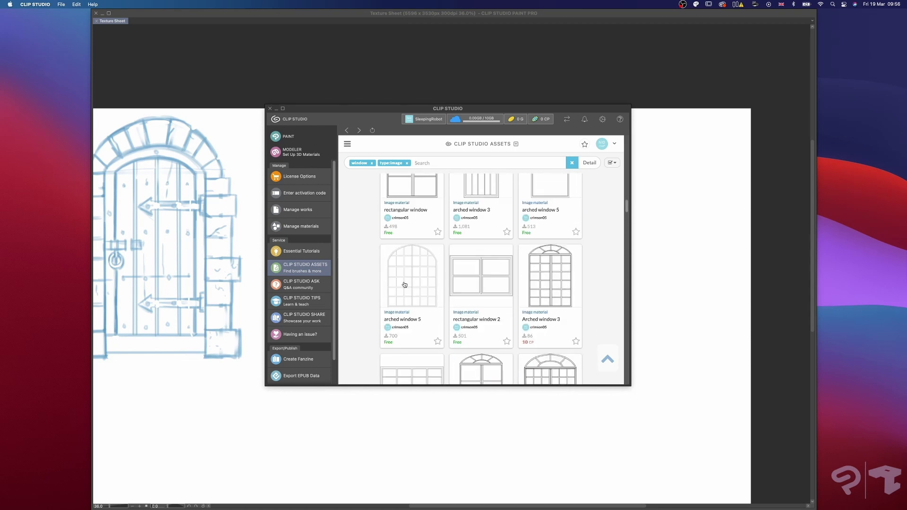
scroll(395, 289, down, 1)
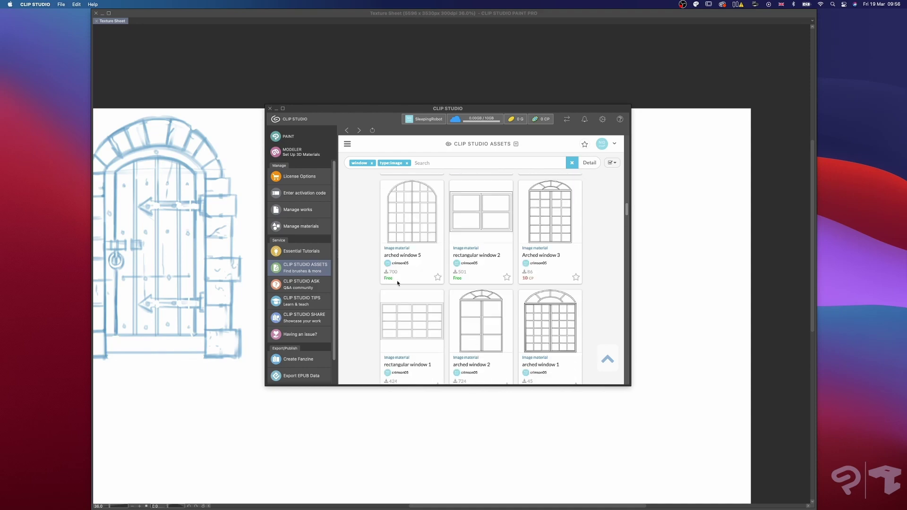
click(399, 284)
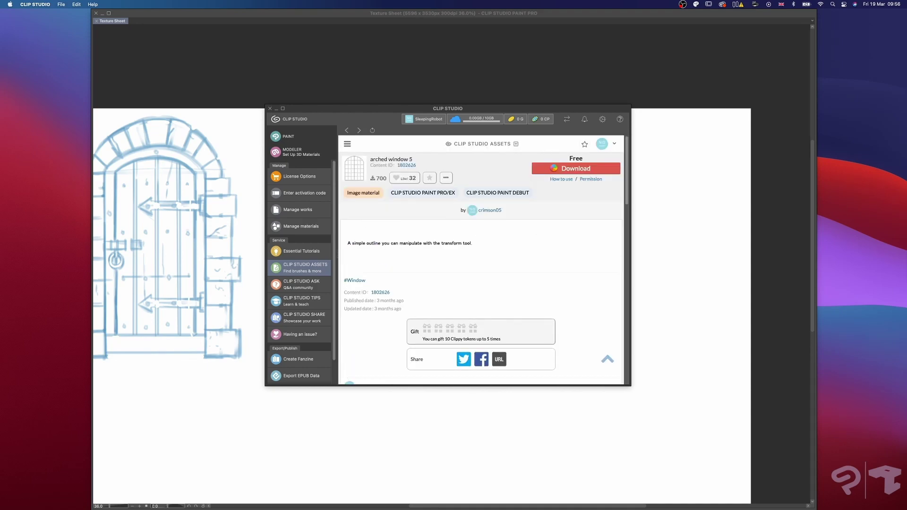
click(576, 168)
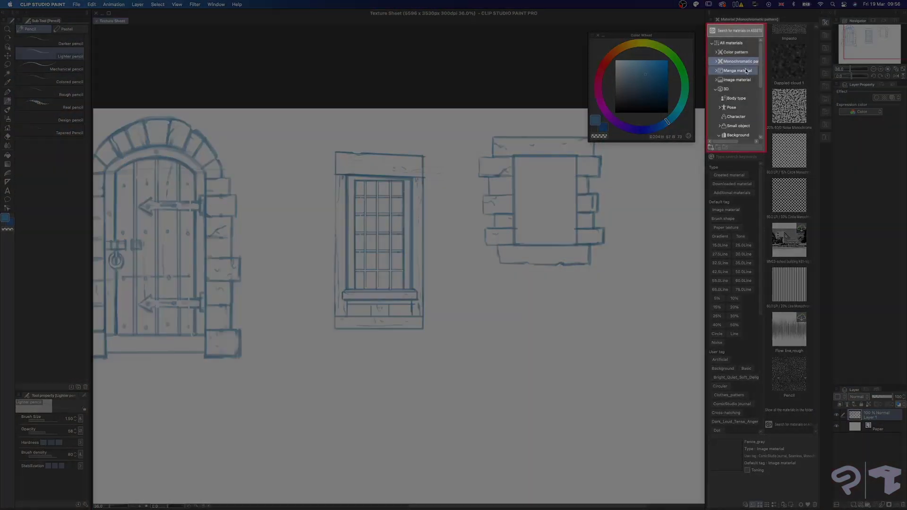
- Insert the downloaded arched window 5 material on the texture sheet, scaled down and fitted inside the empty stone window surround
scroll(741, 89, down, 5)
click(736, 125)
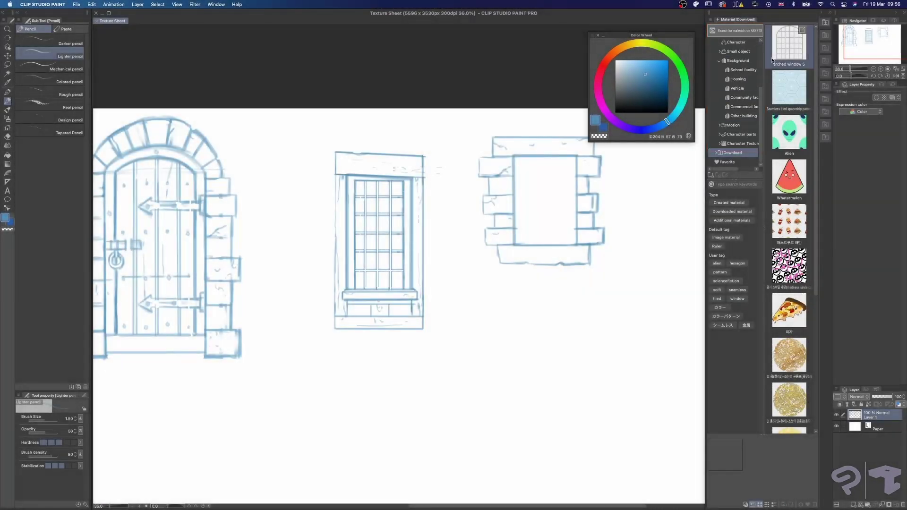
click(789, 44)
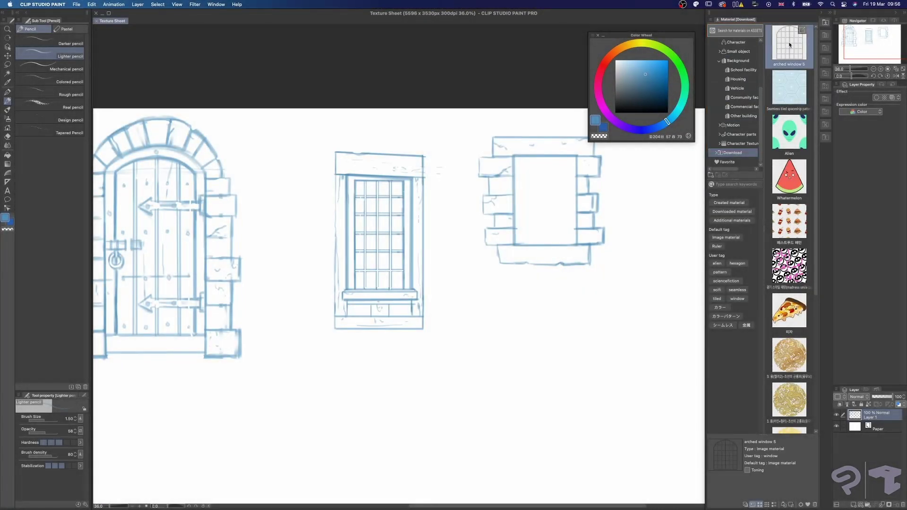
drag(789, 45, 499, 238)
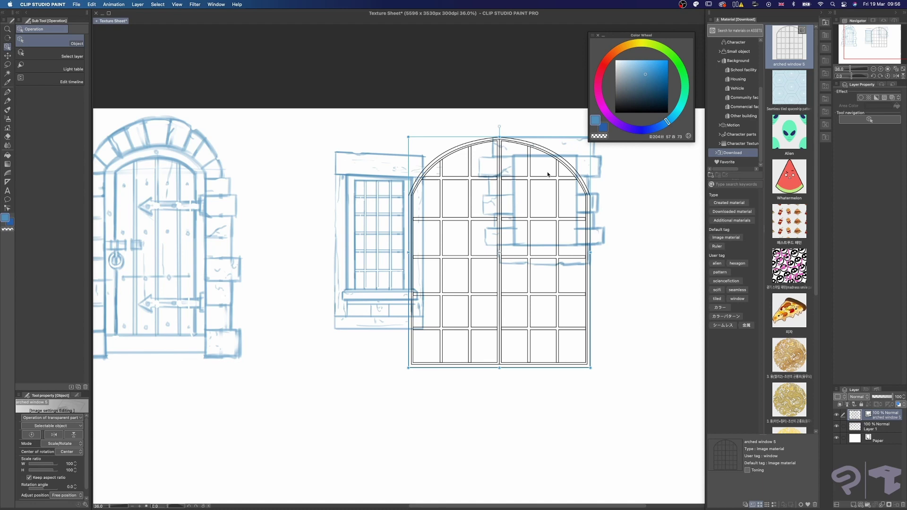
drag(410, 137, 497, 250)
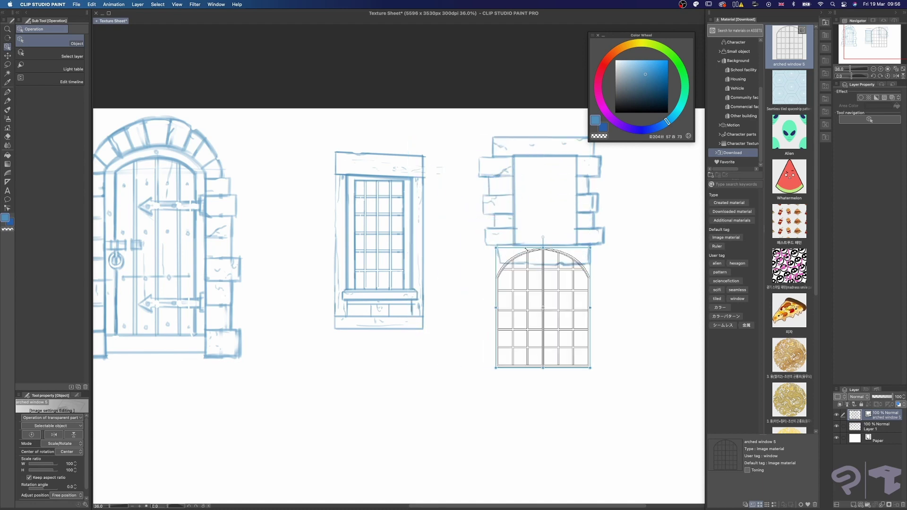
drag(560, 317, 556, 204)
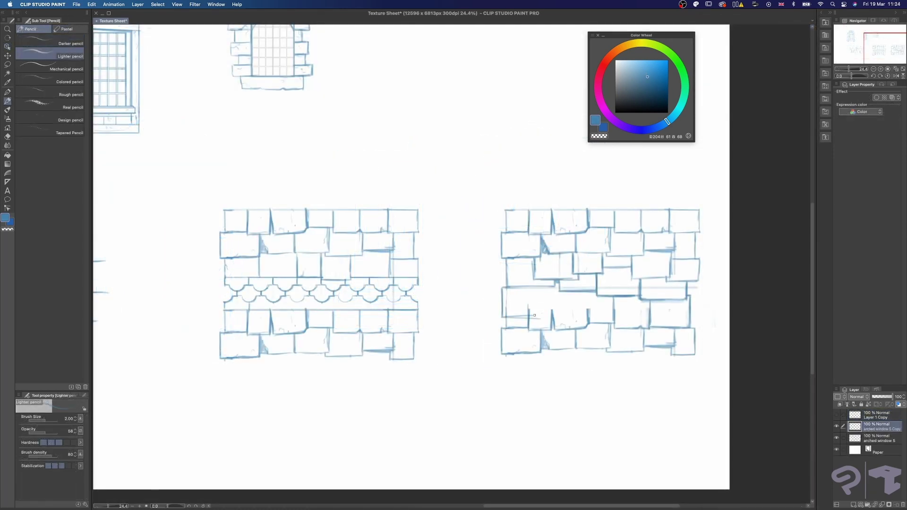
- Erase overlapping lines in the lower left of the second stone pattern and redraw them as a large block with narrower stones
key(e)
drag(534, 315, 576, 308)
key(p)
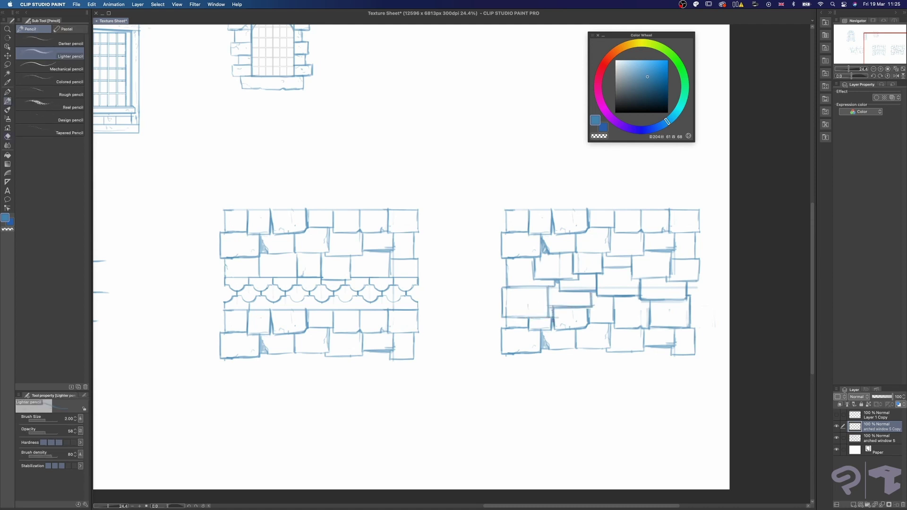
key(e)
drag(529, 319, 523, 330)
key(p)
- Erase the overlapping edge of the lower-left corner stone in the second pattern and redraw it as a taller block
scroll(725, 290, right, 2)
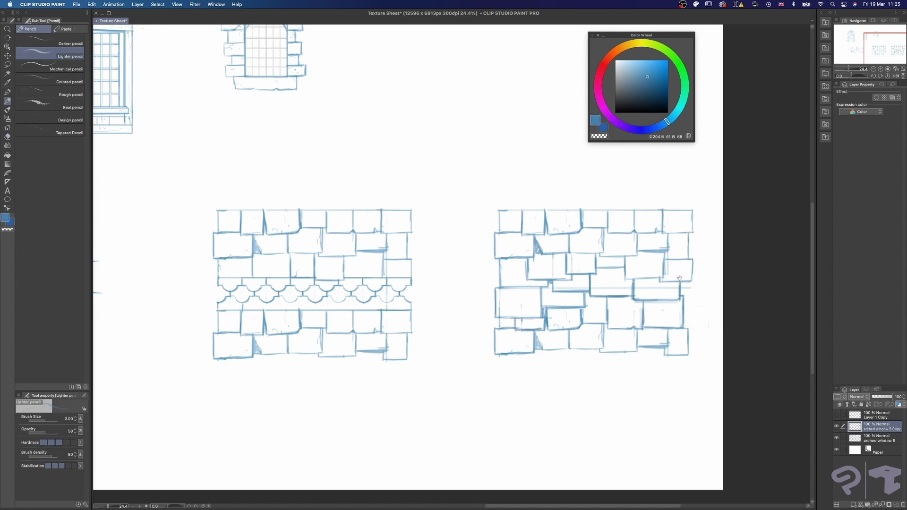
key(e)
key(p)
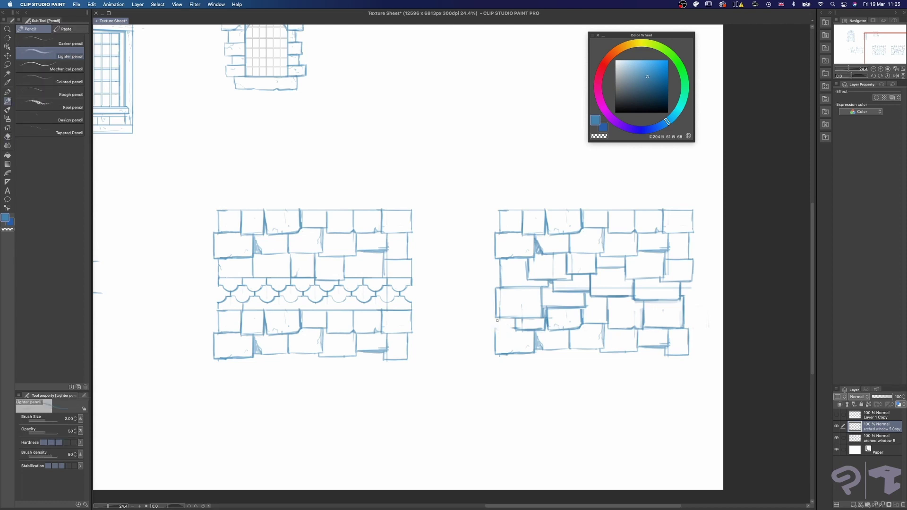
key(e)
mouse_move(497, 319)
mouse_down()
mouse_move(497, 351)
mouse_move(493, 333)
mouse_up()
key(p)
- Lasso the stones along the second pattern's right edge and paste a copy of them over its left edge
scroll(519, 352, right, 2)
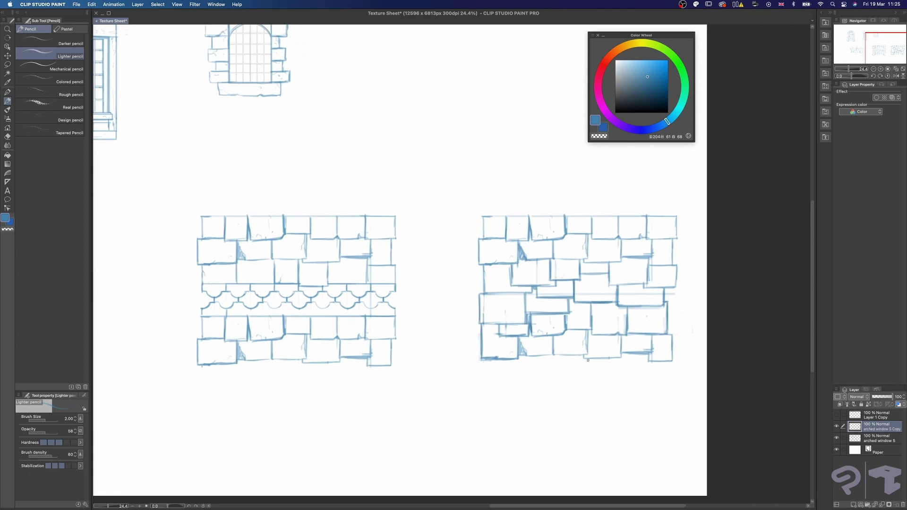
key(m)
mouse_move(631, 207)
mouse_down()
mouse_move(637, 380)
mouse_move(693, 189)
mouse_up()
key(super+c)
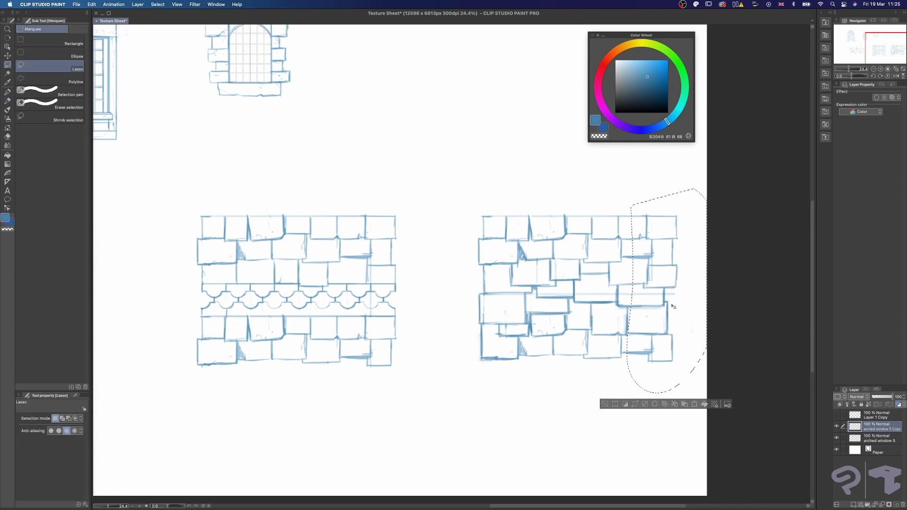
key(super+v)
key(super+t)
drag(659, 350, 467, 349)
key(Return)
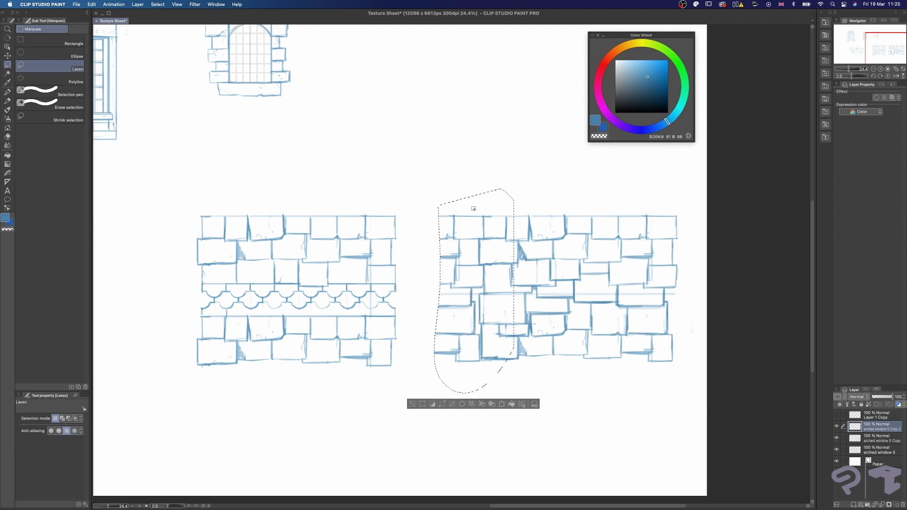
- Shift the pasted edge stones' hue to purple with Hue/Saturation/Luminosity and make the stone pattern layer beneath them active
key(super+d)
key(super+u)
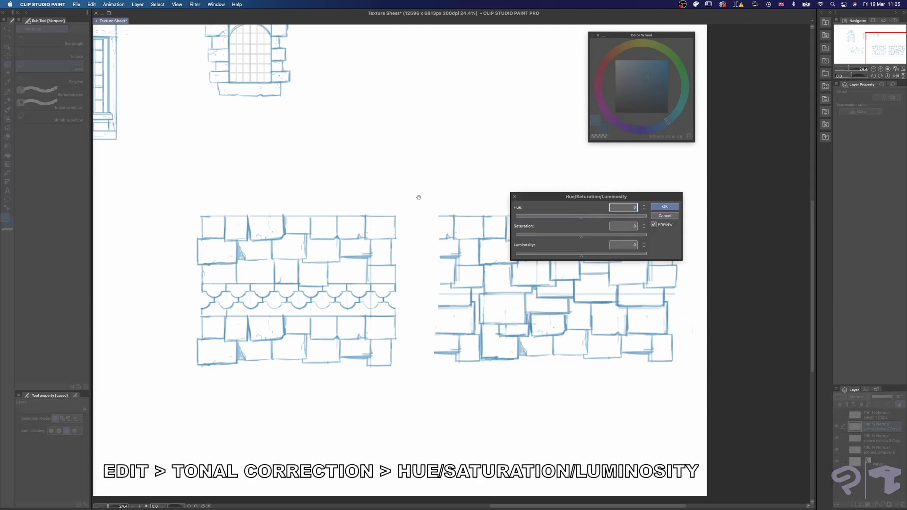
drag(581, 218, 609, 218)
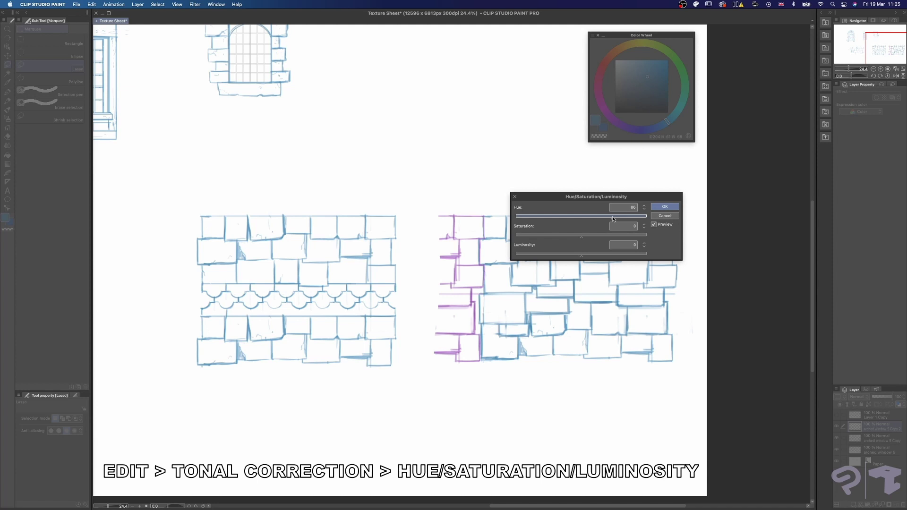
click(665, 206)
click(877, 440)
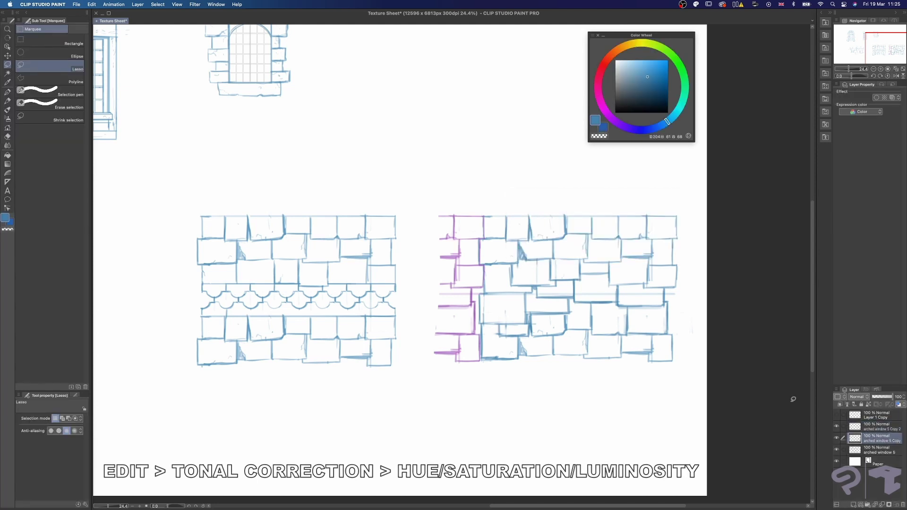
- Pencil surface detail onto the large lower-left block of the first brick wall pattern using the Lighter pencil
key(e)
key(p)
key(p)
key(p)
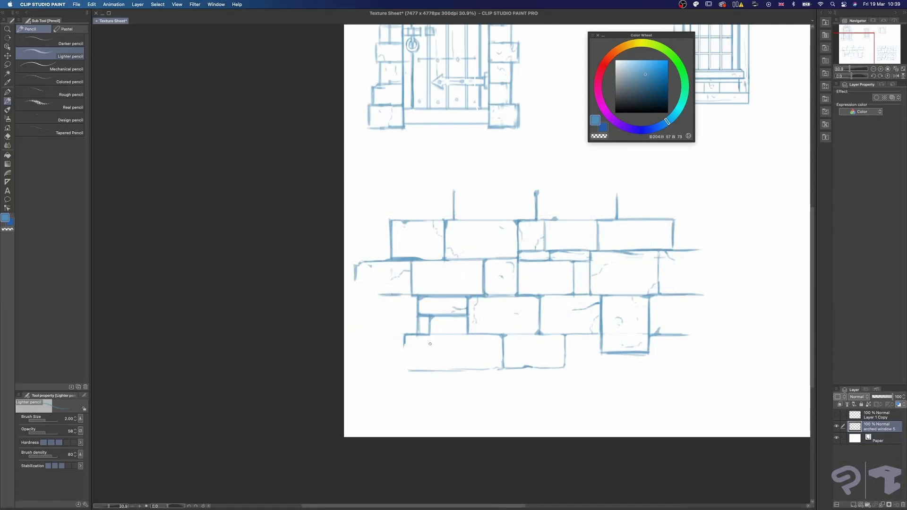
mouse_move(430, 344)
mouse_down()
mouse_move(489, 327)
mouse_move(483, 324)
mouse_move(499, 345)
mouse_up()
alt+drag(558, 308, 512, 308)
- Erase the stray vertical lines above the first brick pattern's top row and touch up its stone lines in pencil
key(e)
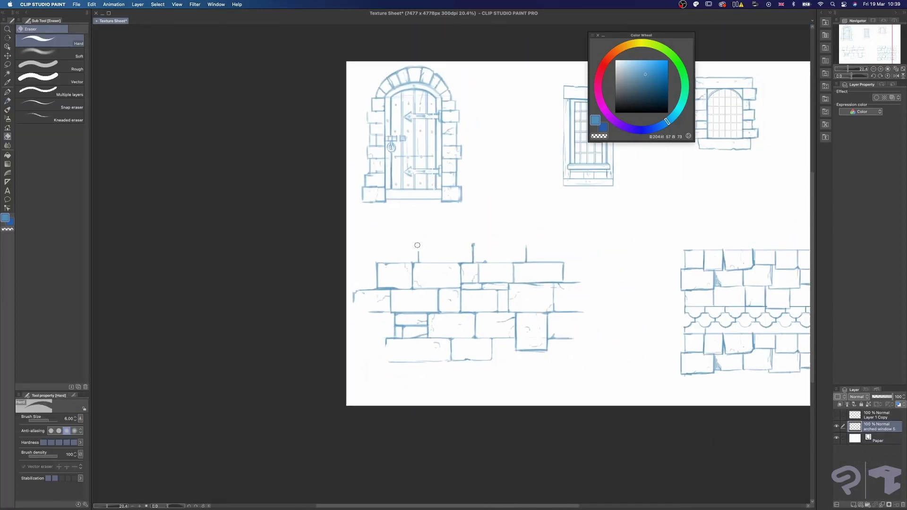
mouse_move(519, 248)
mouse_down()
mouse_move(538, 250)
mouse_move(538, 275)
mouse_move(496, 278)
mouse_move(480, 266)
mouse_move(478, 290)
mouse_up()
key(p)
mouse_move(472, 284)
mouse_down()
mouse_move(480, 268)
mouse_move(441, 268)
mouse_up()
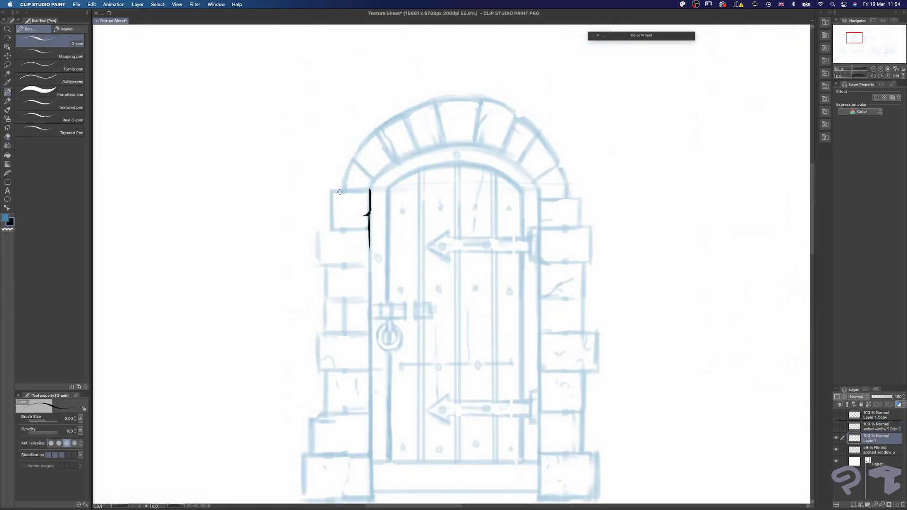
- Ink the uppermost block of the arched door's left stone column on Layer 1 with the G-pen, including its surface cracks
drag(332, 190, 372, 213)
mouse_move(372, 214)
mouse_down()
mouse_move(398, 214)
mouse_move(374, 231)
mouse_up()
drag(330, 201, 288, 202)
drag(380, 224, 399, 223)
key(p)
key(p)
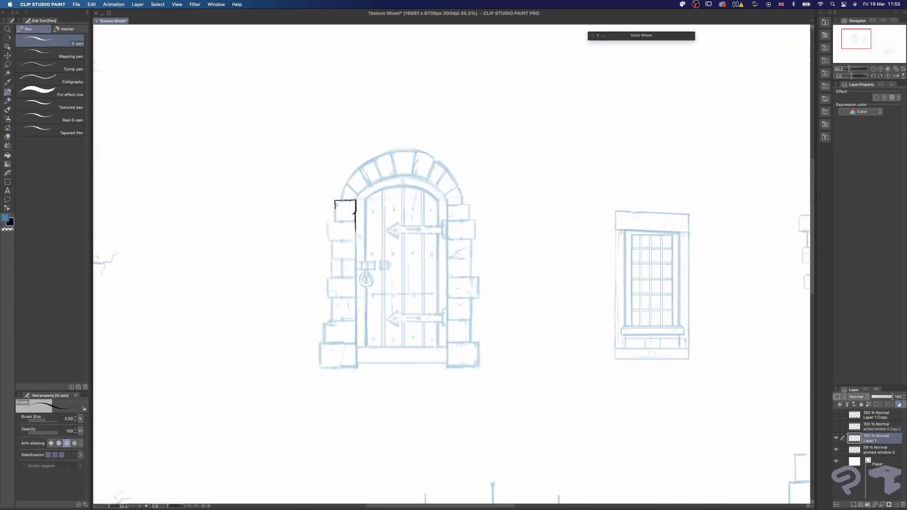
key(bracketright)
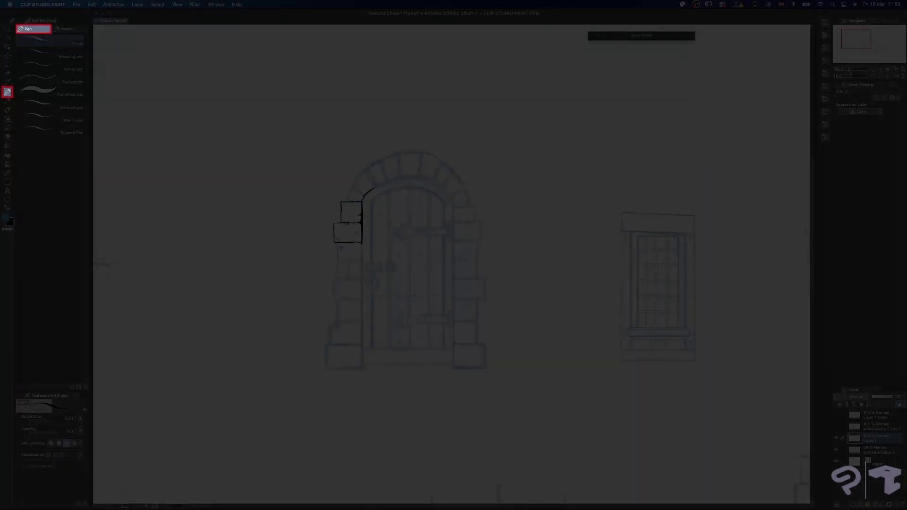
- Ink the remaining middle and lower blocks of the door's left stone column over the sketch, with cracks and chips
drag(338, 260, 361, 259)
key(p)
key(p)
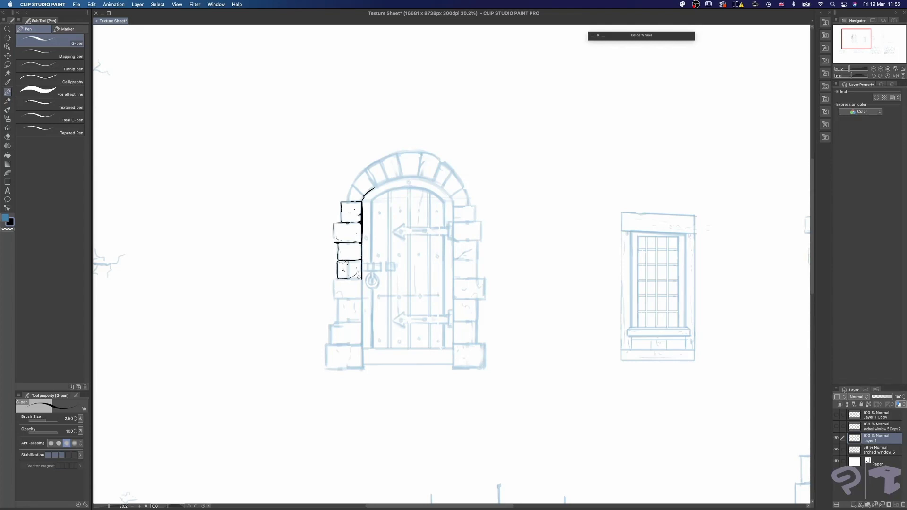
drag(362, 280, 334, 279)
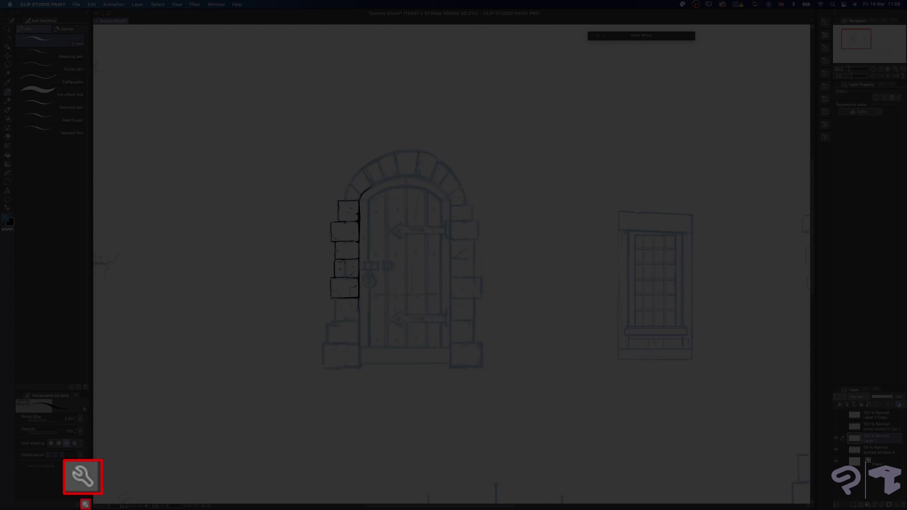
mouse_move(358, 310)
mouse_down()
mouse_move(334, 309)
mouse_move(335, 320)
mouse_move(359, 321)
mouse_move(328, 324)
mouse_move(327, 338)
mouse_up()
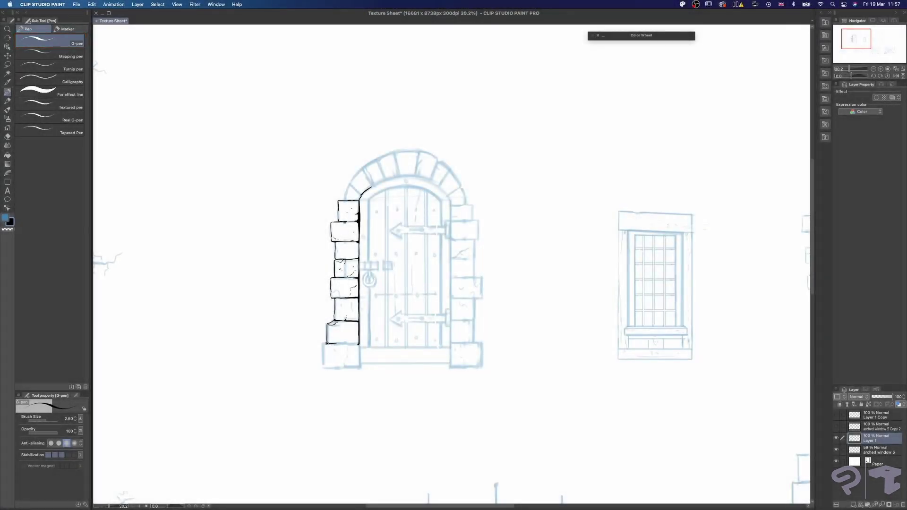
drag(326, 343, 347, 343)
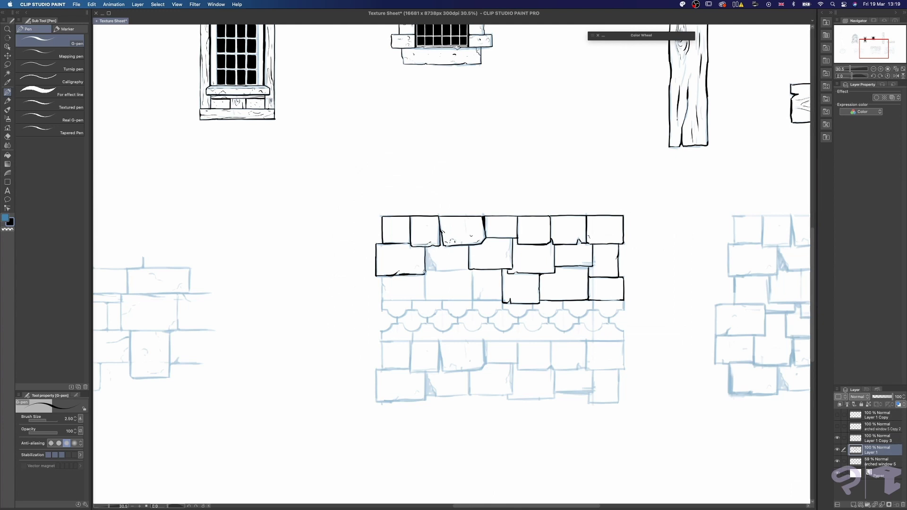
- Ink the second- and third-row stones at the left of the scalloped stone pattern and start outlining its scalloped band
mouse_move(427, 271)
mouse_down()
mouse_move(429, 260)
mouse_move(434, 269)
mouse_up()
scroll(432, 262, down, 1)
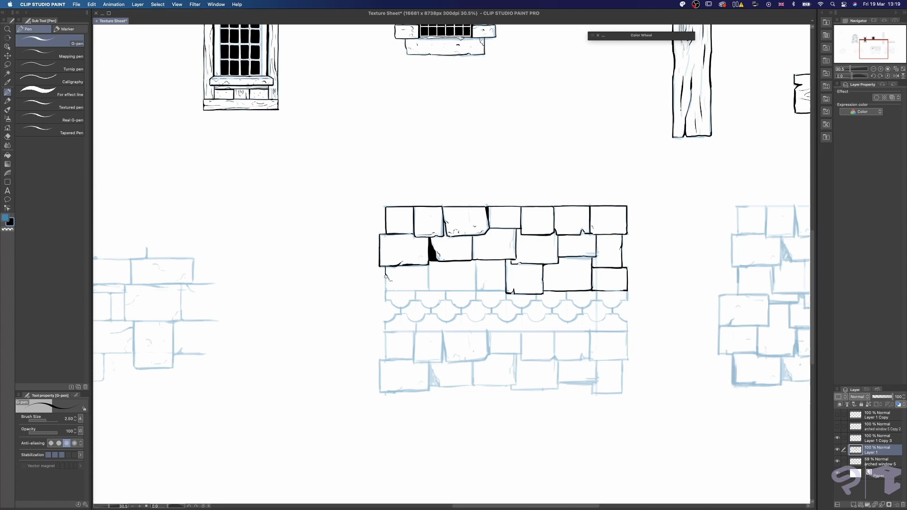
drag(386, 290, 396, 288)
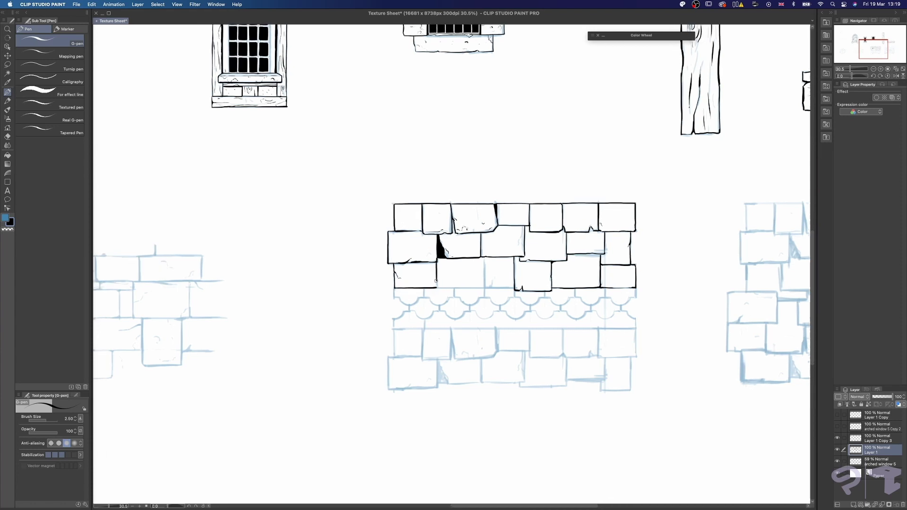
scroll(397, 282, down, 1)
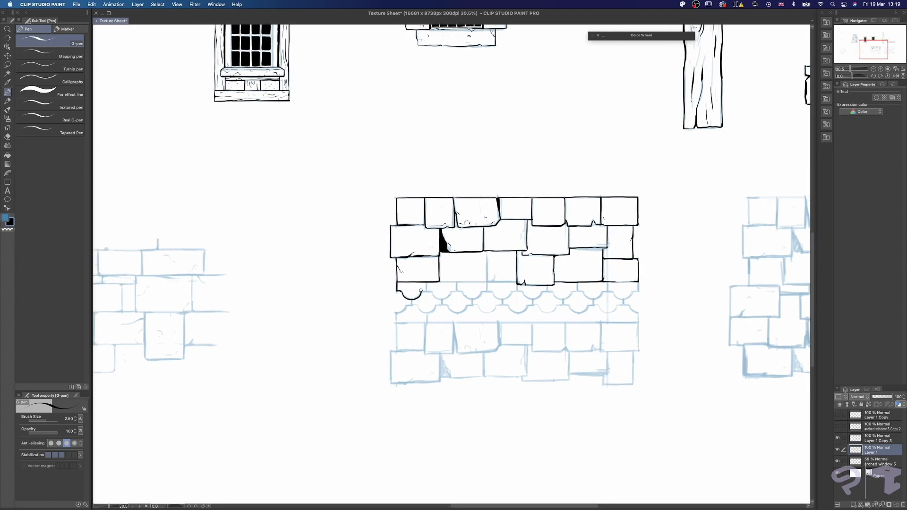
scroll(426, 286, down, 1)
scroll(416, 302, right, 2)
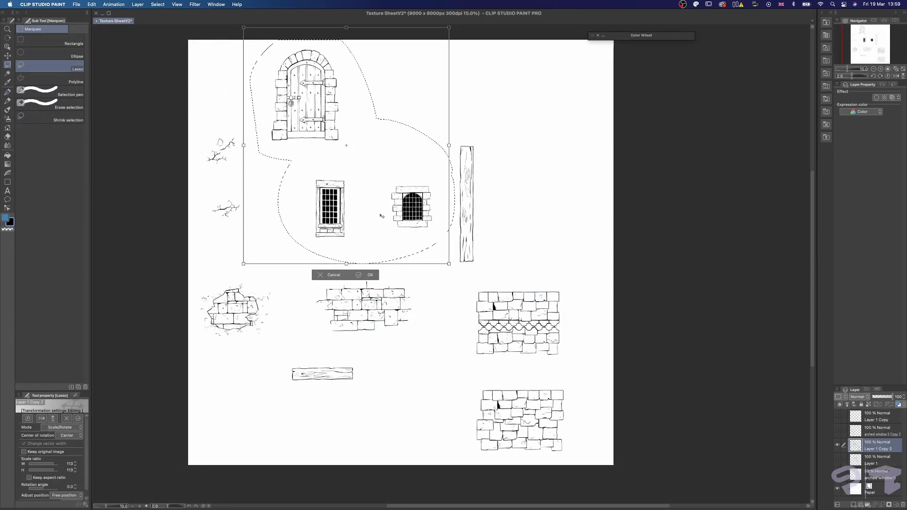
- Apply the 113% scale to the lassoed door and windows, and lasso the vertical wooden beam to move it up and resize it
key(Return)
key(super+d)
drag(453, 272, 446, 270)
mouse_move(481, 244)
super+mouse_down()
mouse_move(498, 218)
mouse_move(503, 155)
super+mouse_up()
key(super+t)
shift+drag(519, 190, 529, 200)
drag(505, 173, 514, 169)
key(Return)
key(super+d)
- Ink a line down the inner edge of the door's left stone column on Layer 2 with the G-pen
scroll(451, 256, down, 3)
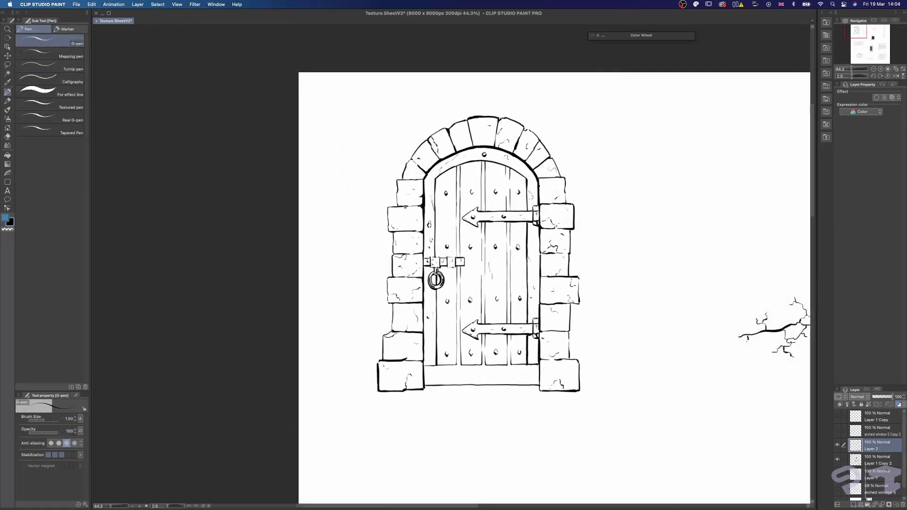
drag(425, 178, 424, 386)
scroll(484, 171, right, 3)
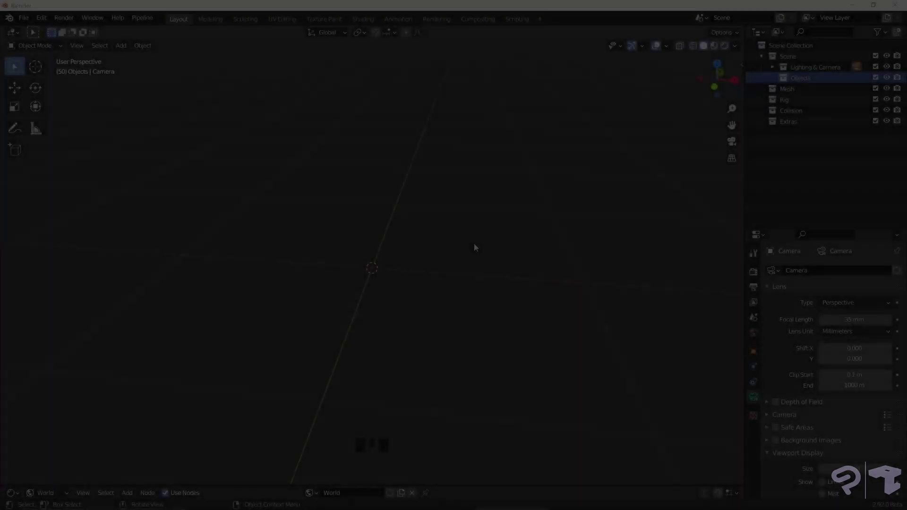
- Switch to Blender, add a cube mesh to the Objects collection and give it a new material
middle_drag(474, 247, 518, 223)
key(shift+a)
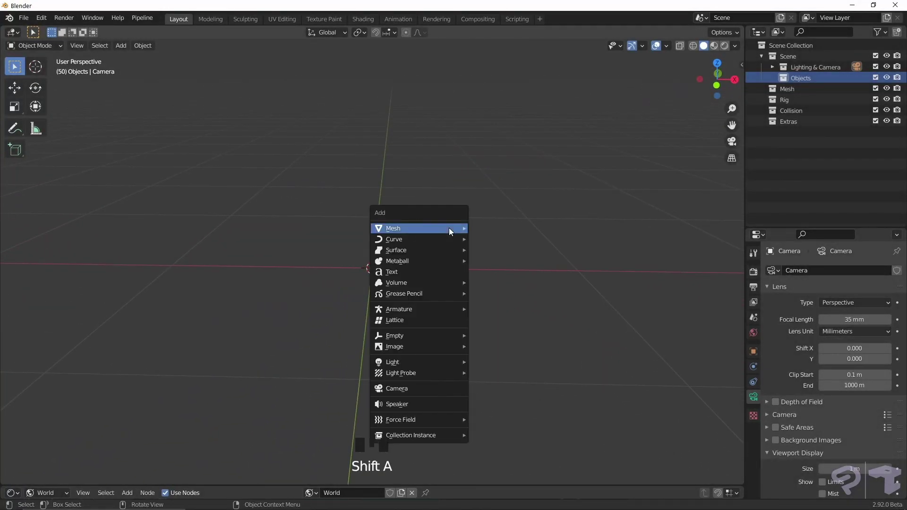
mouse_move(449, 228)
click(487, 237)
scroll(486, 239, down, 5)
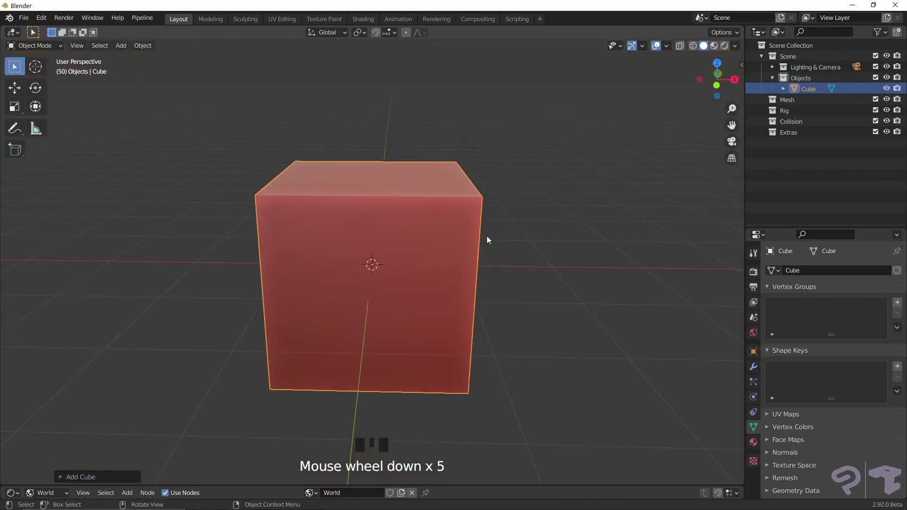
middle_drag(537, 246, 492, 246)
click(754, 442)
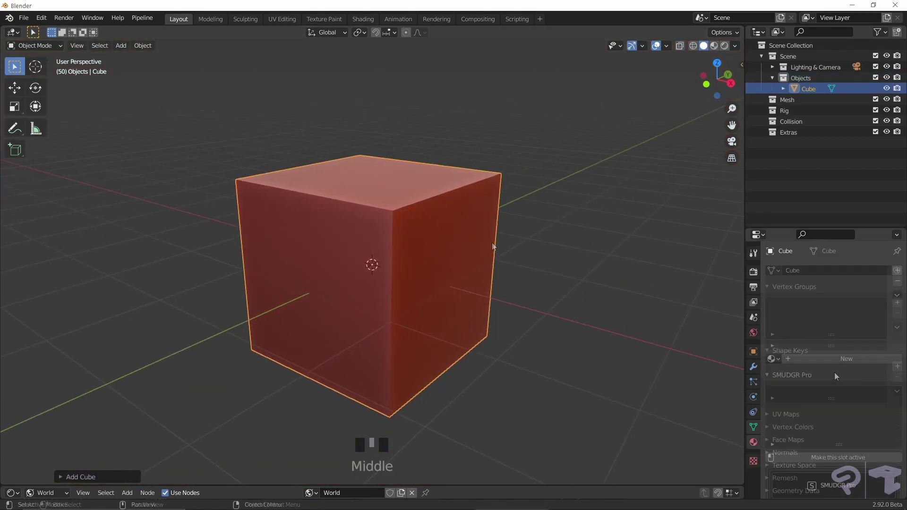
click(834, 359)
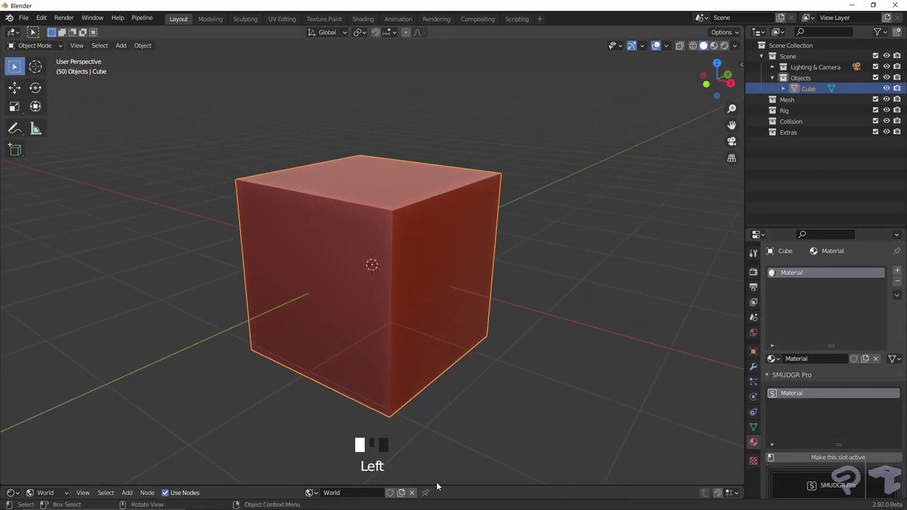
- Show the cube's Object shader nodes in an enlarged node editor and connect the texture sheet image to Base Color
drag(436, 484, 423, 366)
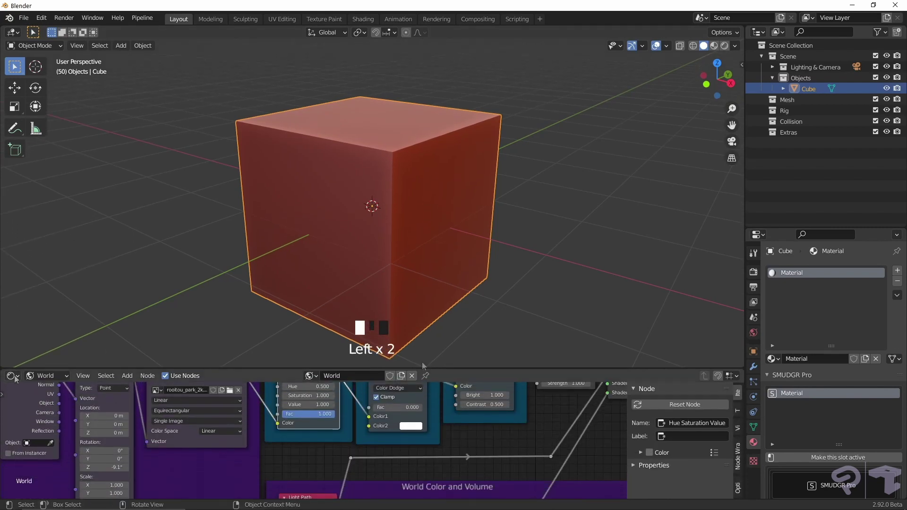
click(12, 375)
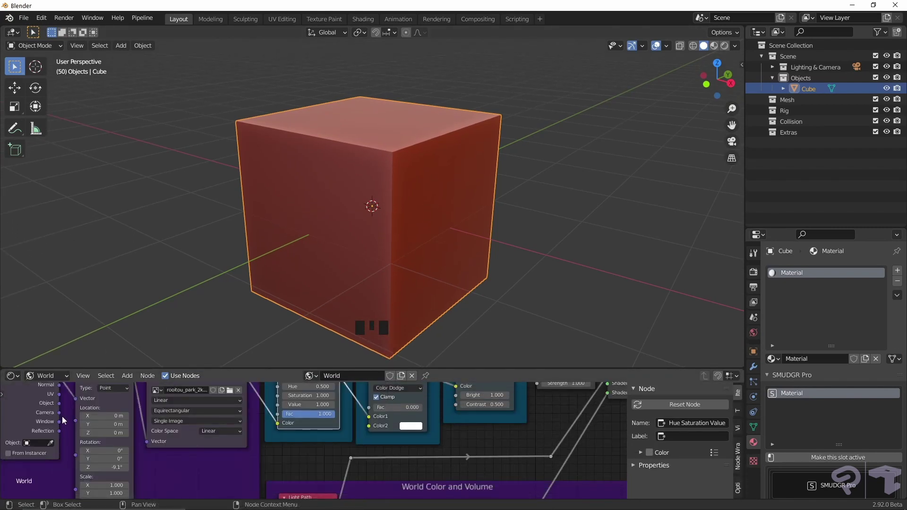
click(46, 376)
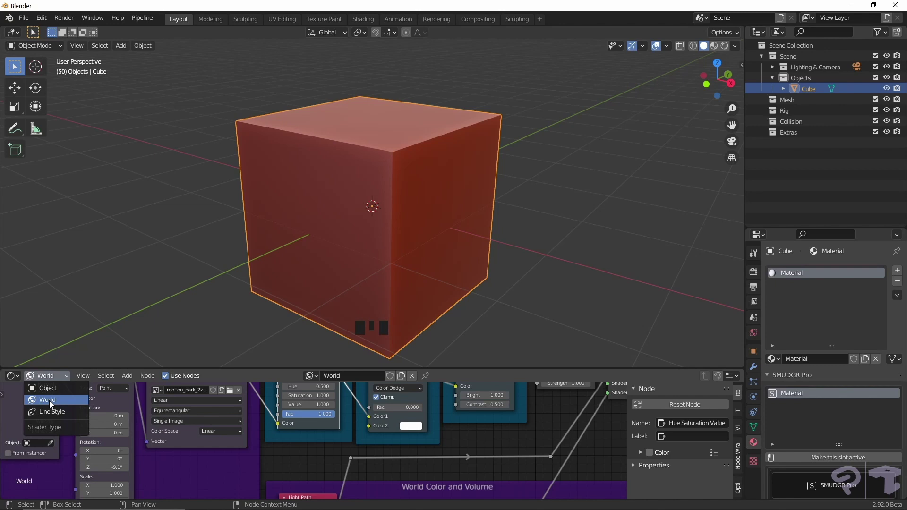
click(48, 388)
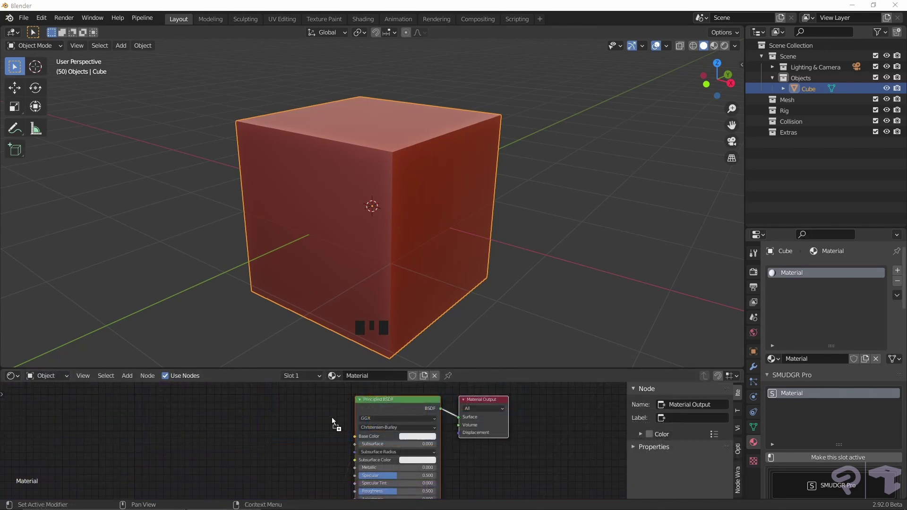
drag(332, 422, 355, 441)
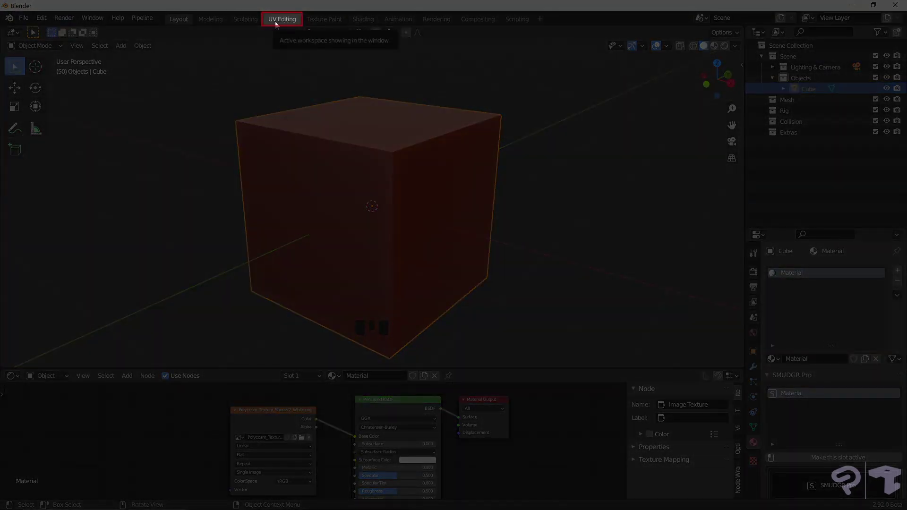
- Open the UV Editing workspace, select the cube's side face showing the arched window and unwrap it
click(284, 21)
scroll(518, 198, down, 3)
shift+middle_drag(518, 198, 541, 251)
click(537, 256)
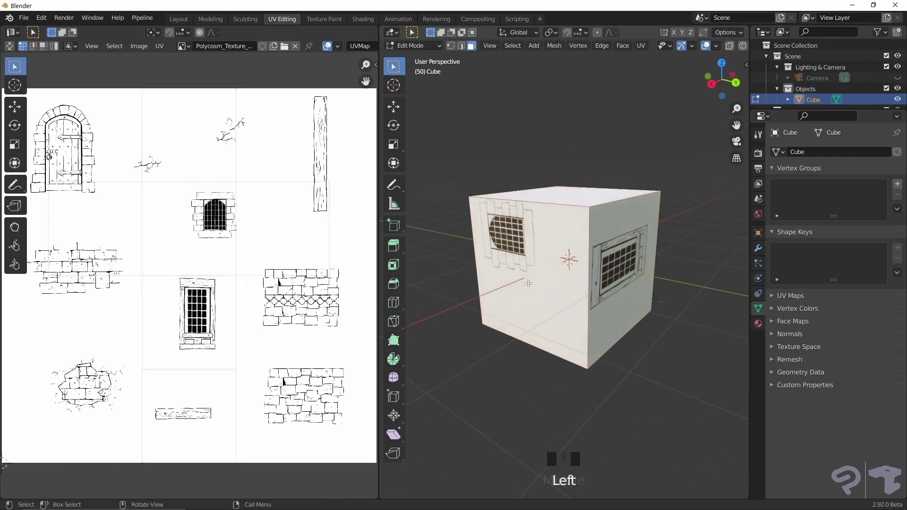
click(538, 256)
key(u)
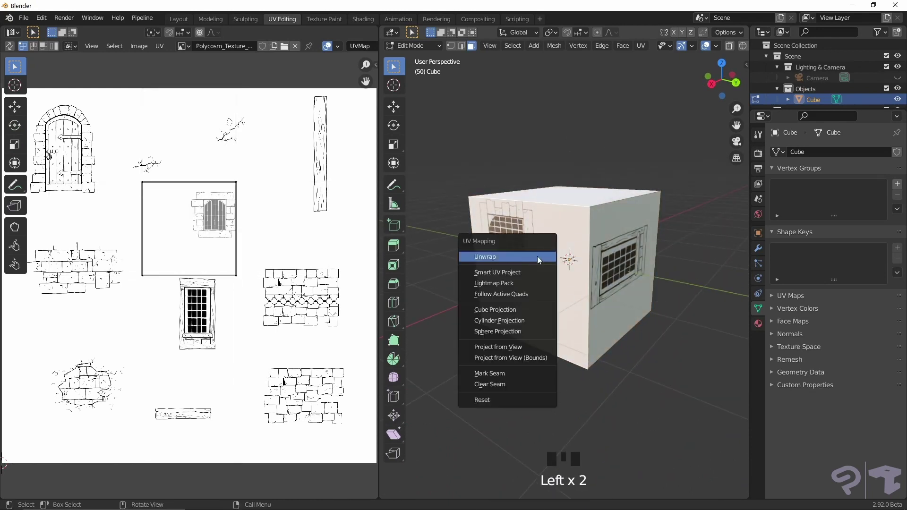
click(537, 256)
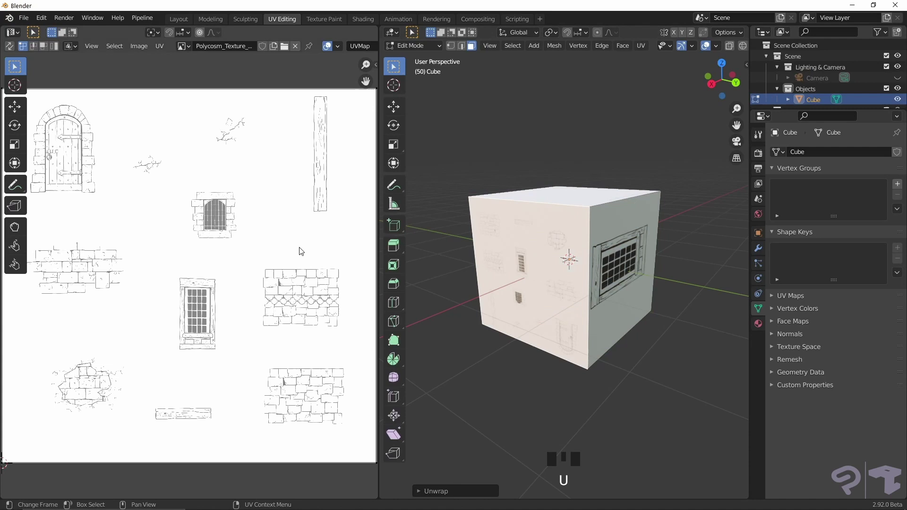
- Select all of the face's UVs and show Polycosm_Texture_SheetV2_White.png as the image in the UV editor
scroll(235, 251, down, 3)
drag(320, 153, 23, 415)
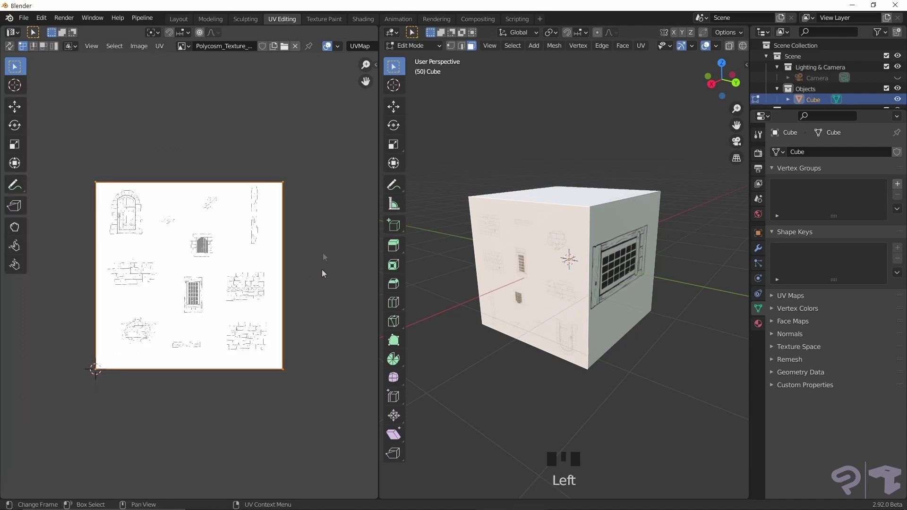
click(183, 47)
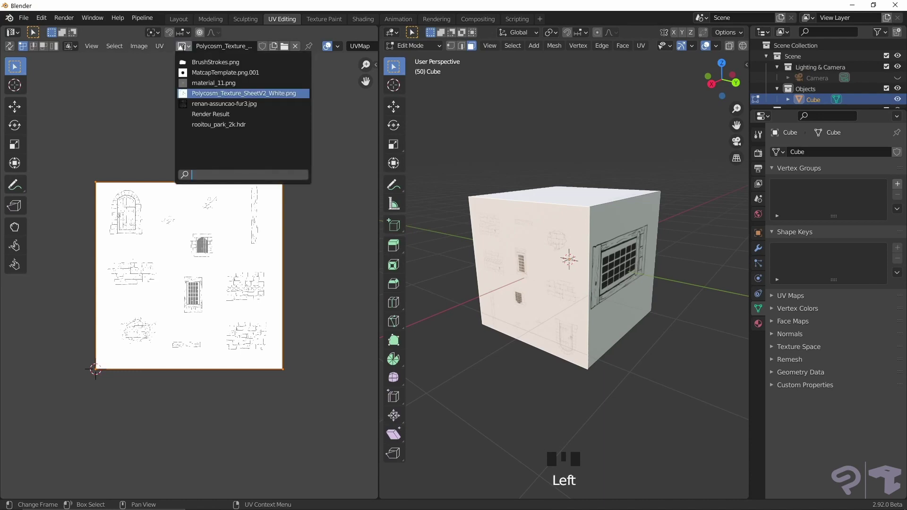
click(232, 93)
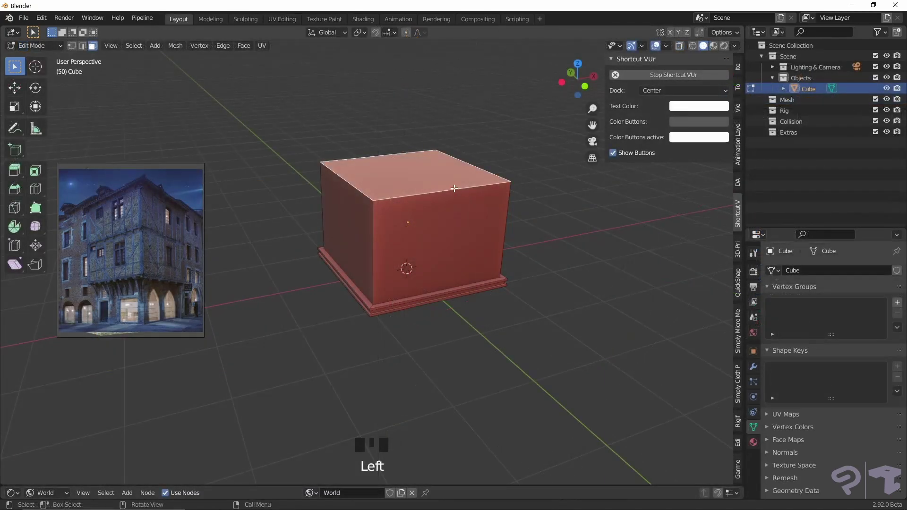
- Extrude the house block's top face, scale it outward into an overhang and extrude again for the next storey
key(e)
key(s)
middle_click(540, 170)
key(e)
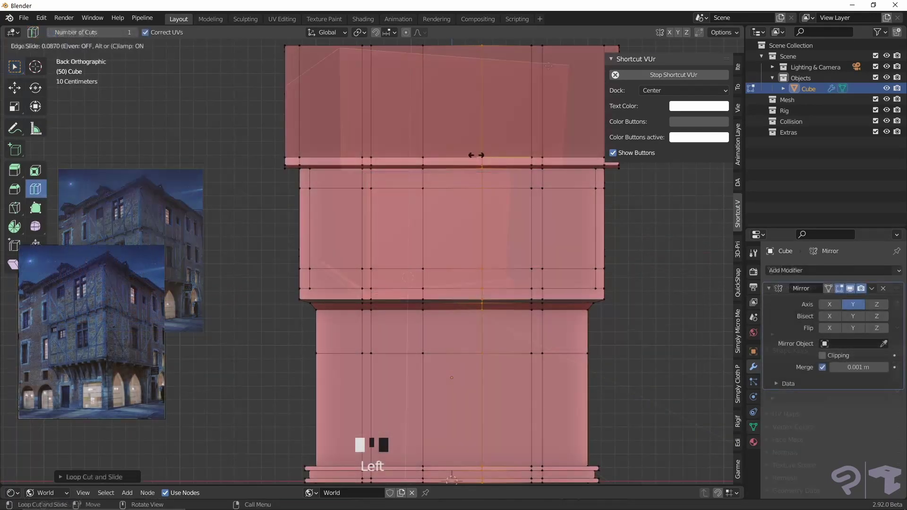
- Place one vertical loop cut through all the house's storeys beside its centre, with an edge slide of 0.087
click(481, 155)
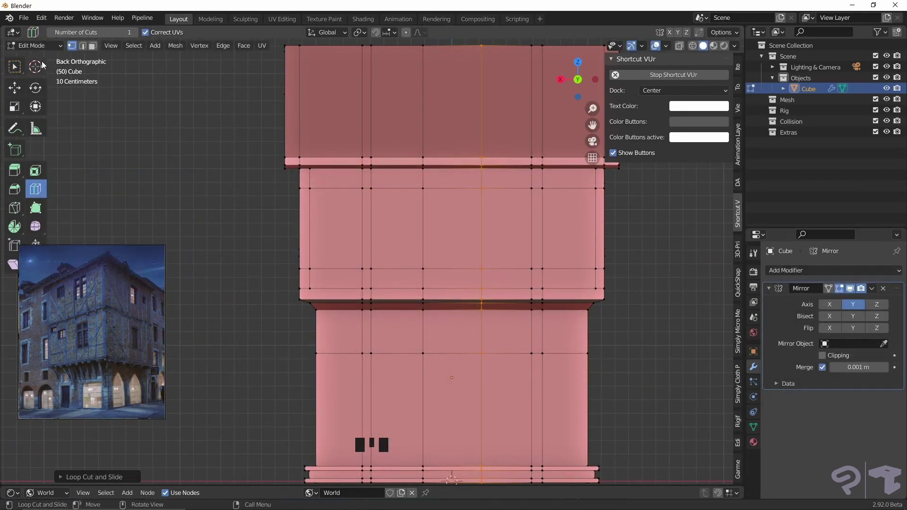
- Select the middle storey's two wall panels flanking the new loop cuts and extrude them
click(14, 67)
shift+click(506, 228)
shift+click(409, 213)
mouse_move(409, 213)
middle_down()
mouse_move(565, 246)
mouse_move(510, 239)
mouse_move(452, 305)
mouse_move(642, 313)
middle_up()
key(e)
click(567, 243)
key(Tab)
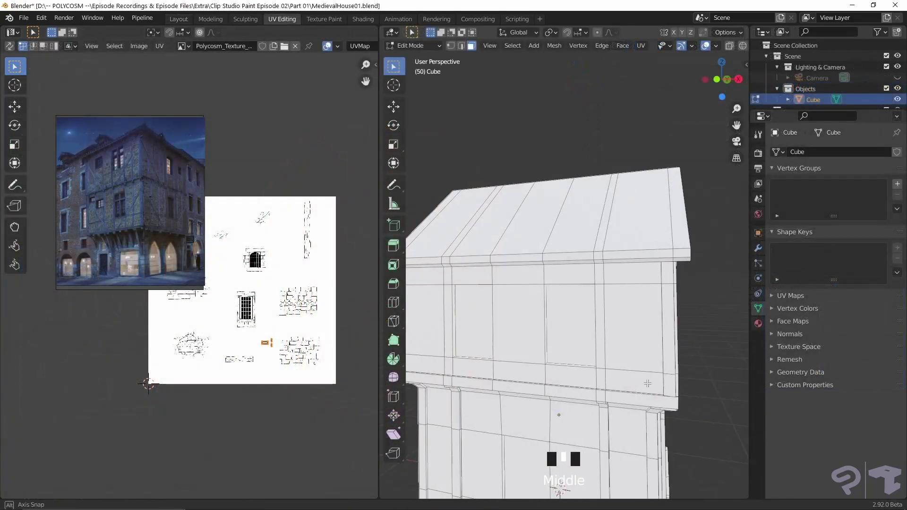
- Select the four window faces on the house's upper and lower storeys and unwrap them
middle_drag(648, 383, 561, 308)
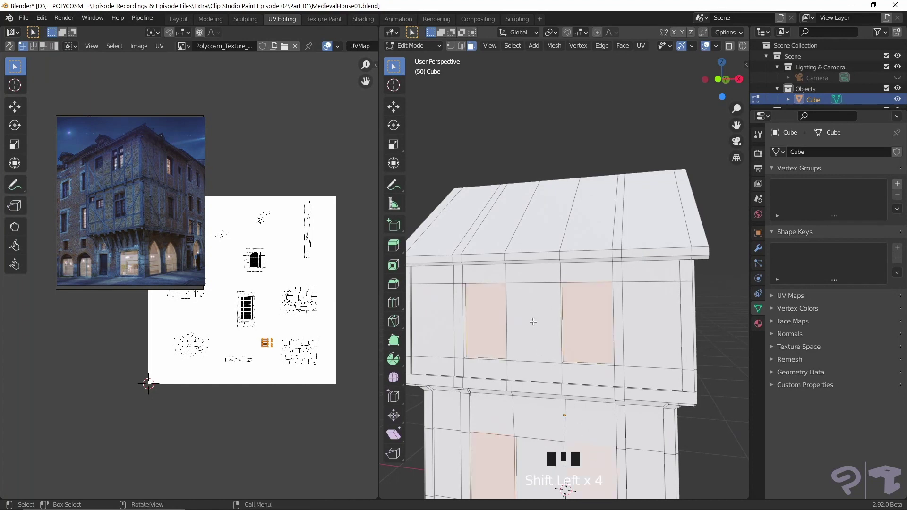
key(u)
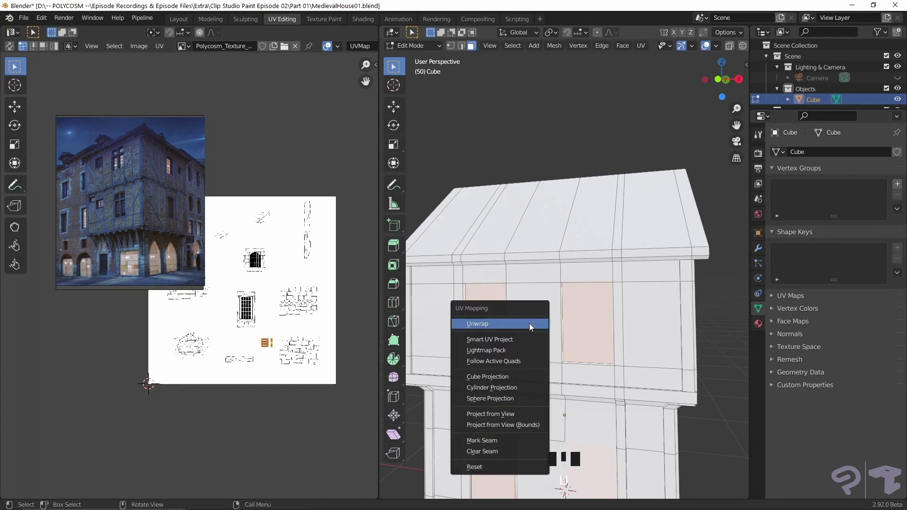
click(529, 323)
- Stack the unwrapped window UV islands on top of one another and rotate them upright
scroll(293, 151, down, 1)
key(g)
click(301, 100)
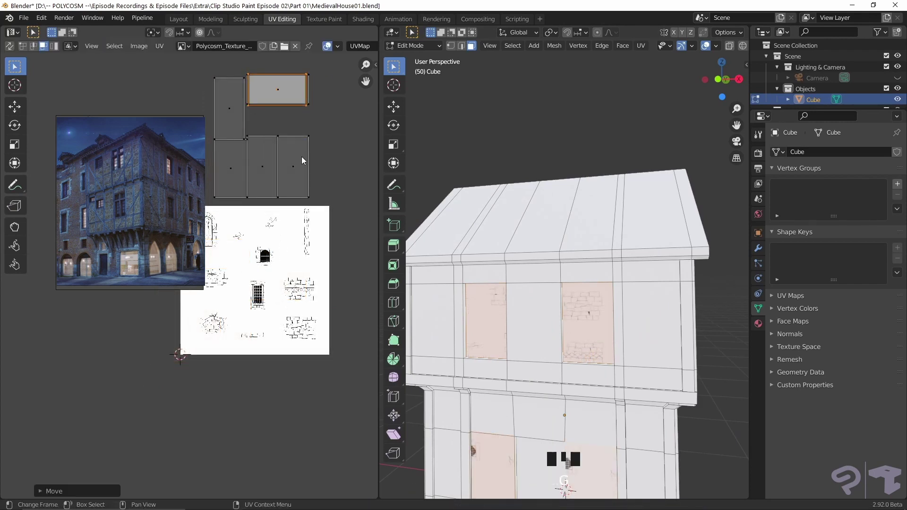
click(303, 161)
key(g)
key(g)
click(262, 120)
key(g)
click(320, 126)
key(r)
click(309, 55)
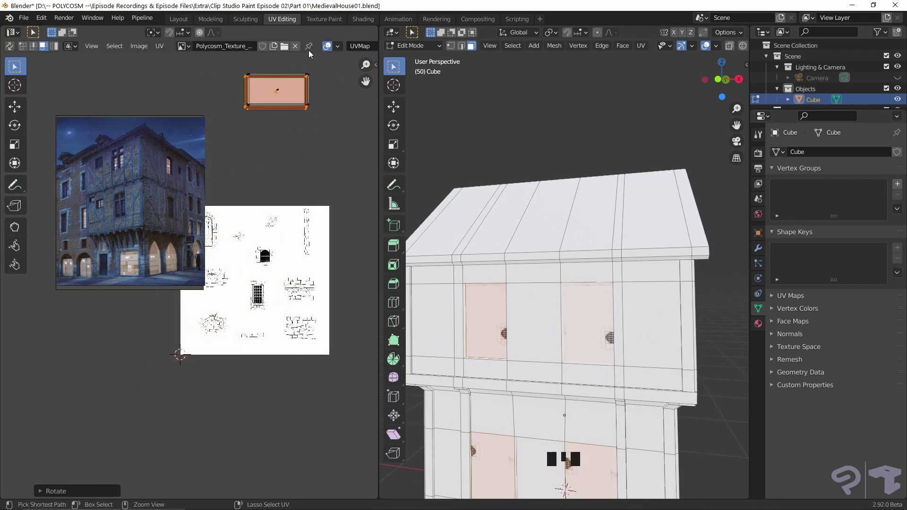
key(a)
key(r)
click(291, 151)
- Move and scale the stacked UVs to fit the rectangular lattice window drawing on the texture sheet
key(g)
click(291, 312)
scroll(303, 300, up, 2)
shift+middle_drag(316, 288, 279, 257)
scroll(281, 260, up, 1)
key(s)
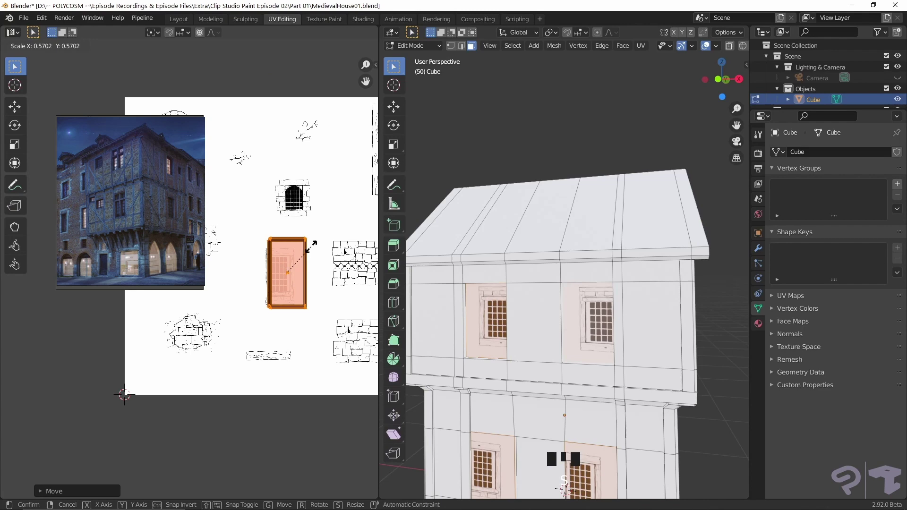
click(317, 251)
key(g)
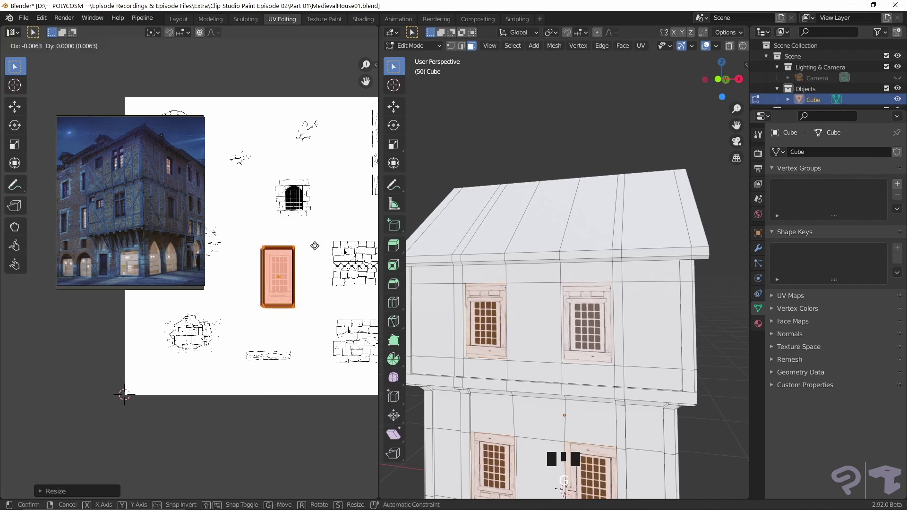
click(317, 251)
middle_drag(600, 325, 619, 324)
key(s)
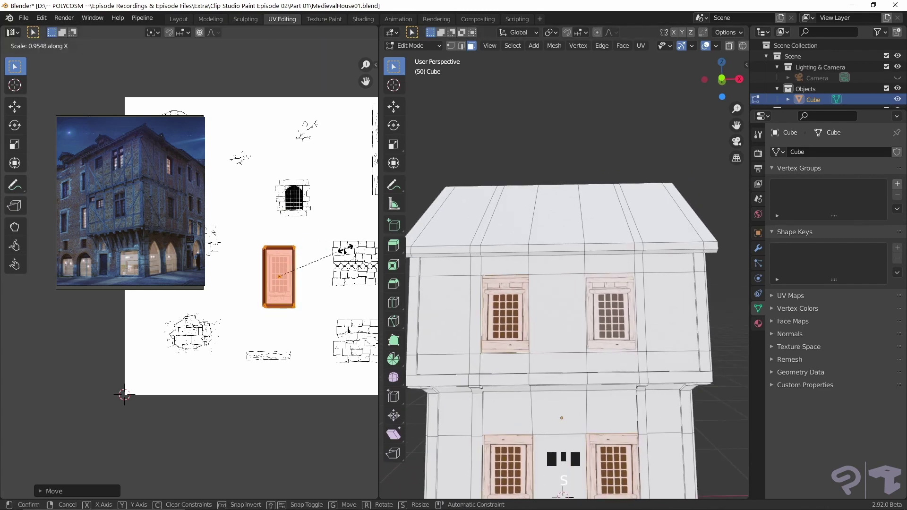
key(y)
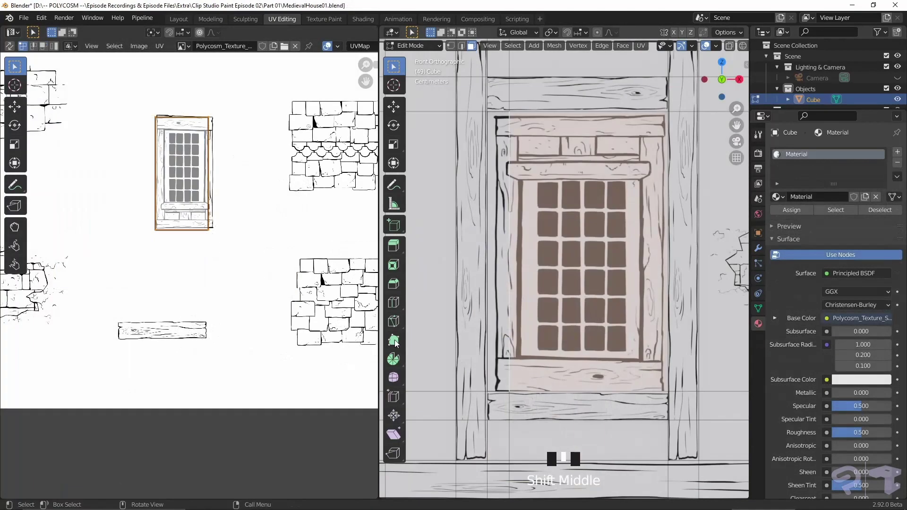
- Knife-cut a closed rectangle around the lattice panes, following the inner edge of the window's wooden frame
key(k)
click(520, 181)
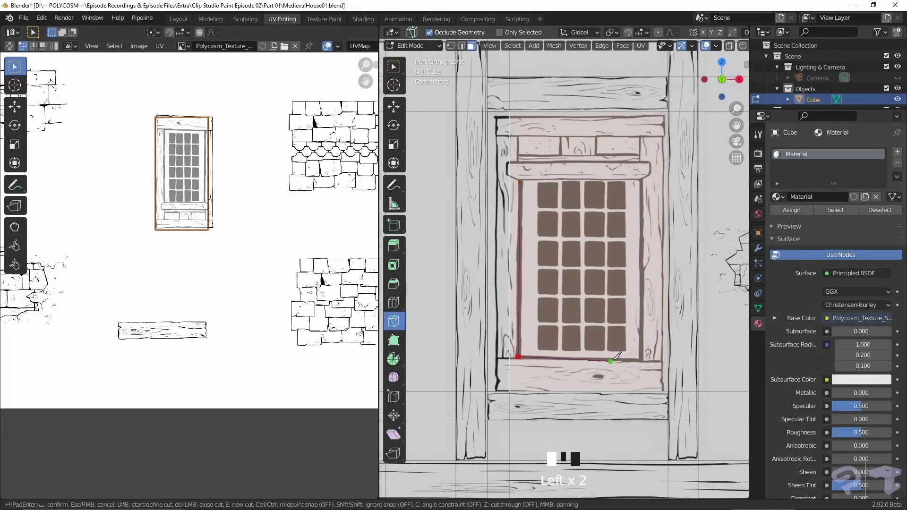
click(642, 179)
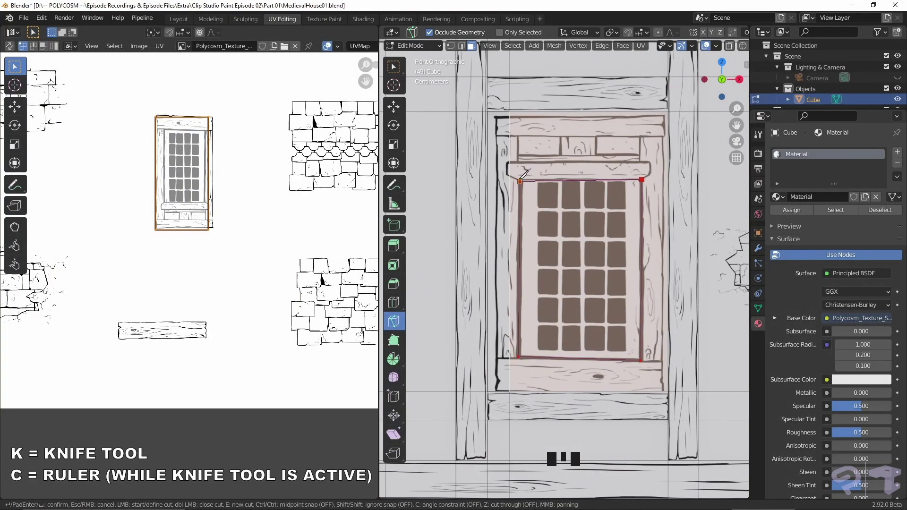
scroll(524, 173, up, 5)
shift+middle_drag(524, 173, 534, 339)
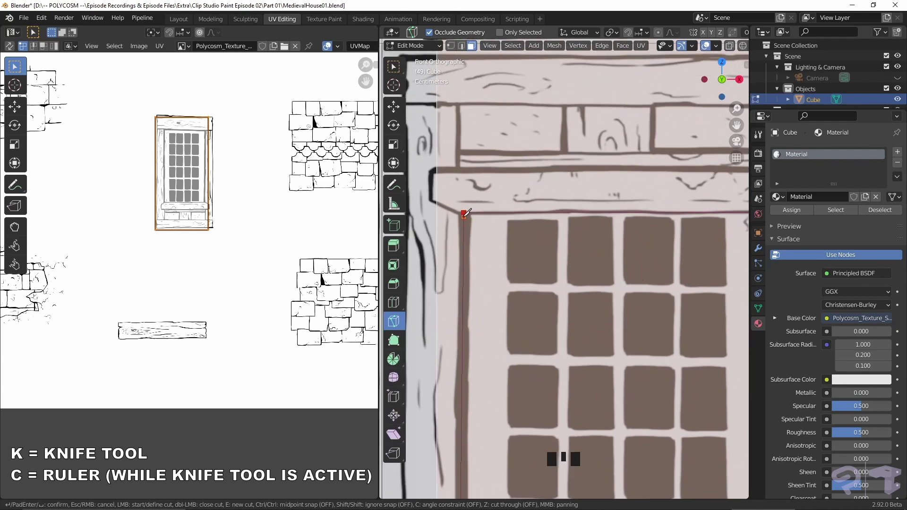
click(463, 215)
key(Return)
- Select the newly cut lattice pane area of the window and extrude it
click(395, 65)
click(617, 259)
scroll(618, 259, down, 7)
shift+middle_drag(605, 280, 630, 282)
scroll(637, 249, down, 3)
key(e)
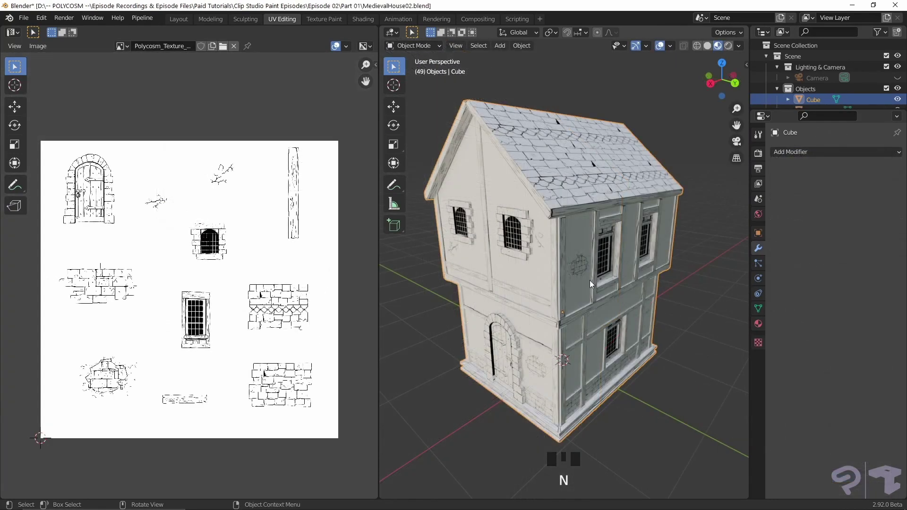
- Enter Edit Mode on the textured house in MedievalHouse02, clear the face selection and toggle UV Sync Selection
key(Tab)
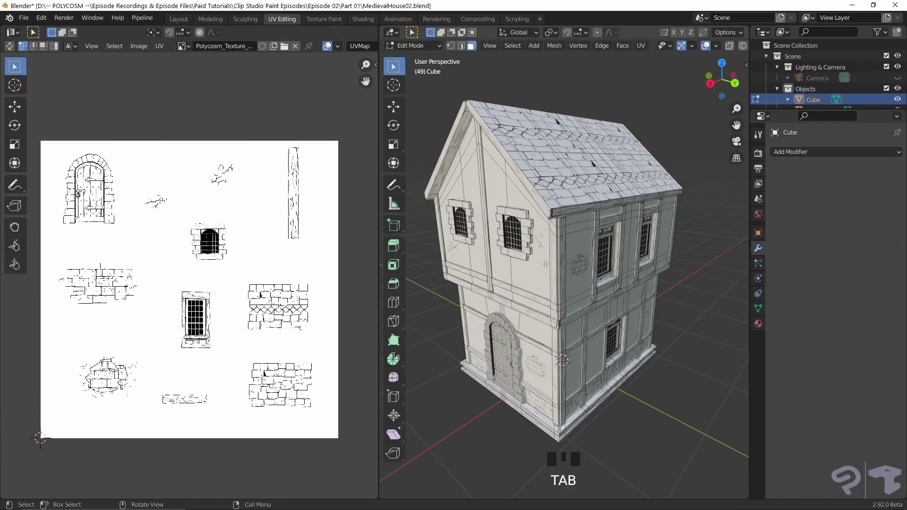
middle_drag(542, 264, 521, 265)
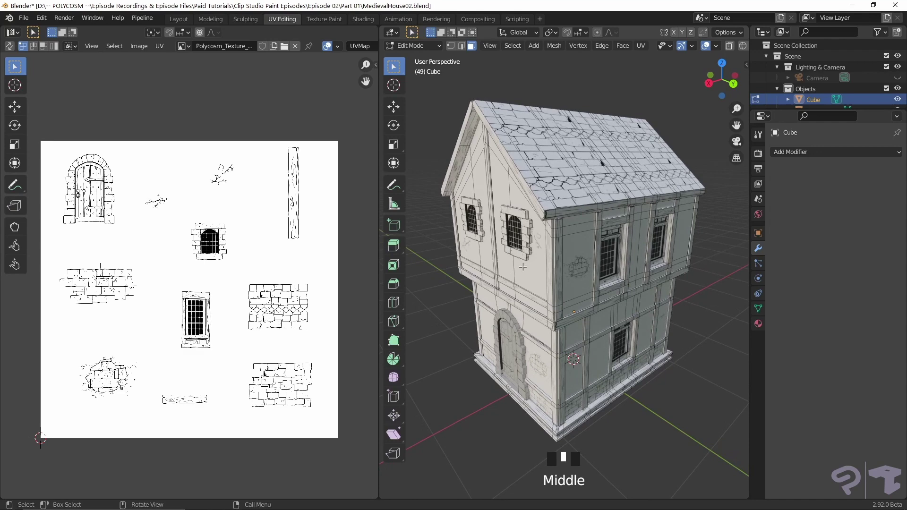
key(a)
key(alt+a)
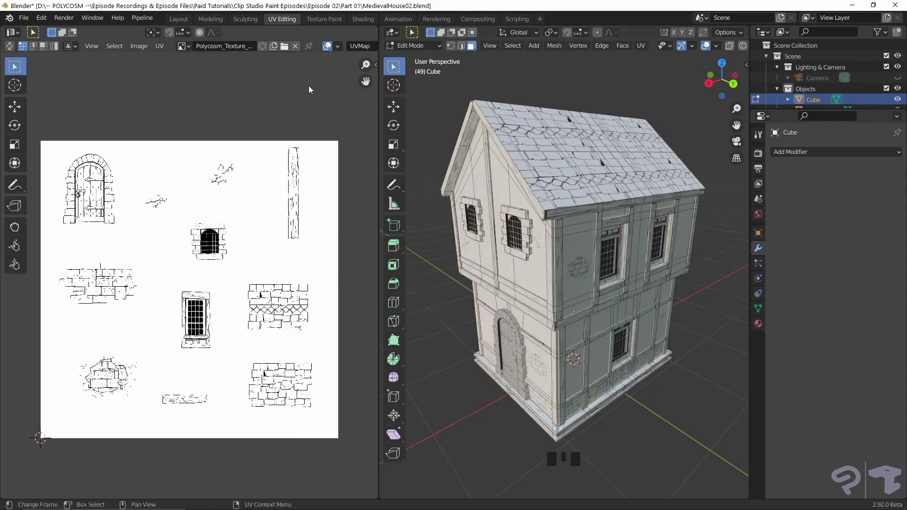
click(9, 47)
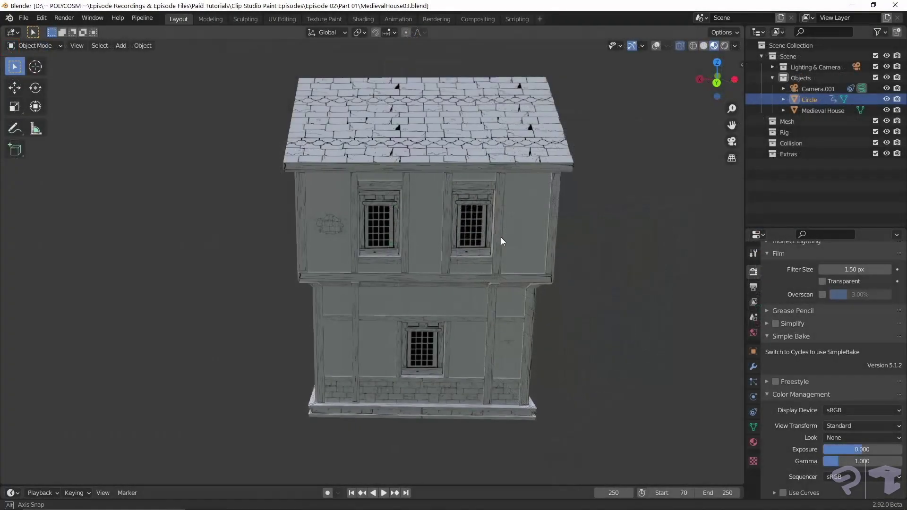
- Export the finished medieval house from MedievalHouse03 in FBX format
middle_drag(500, 237, 583, 231)
click(23, 17)
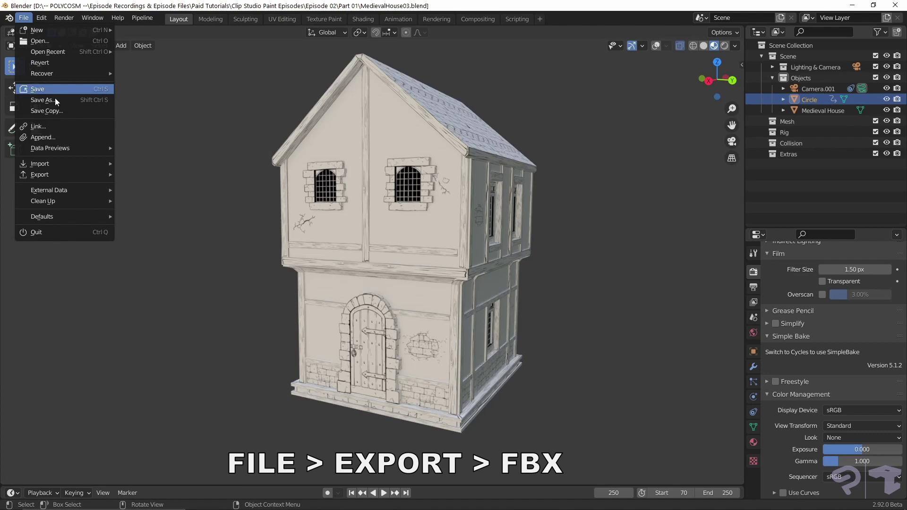
mouse_move(105, 176)
click(157, 238)
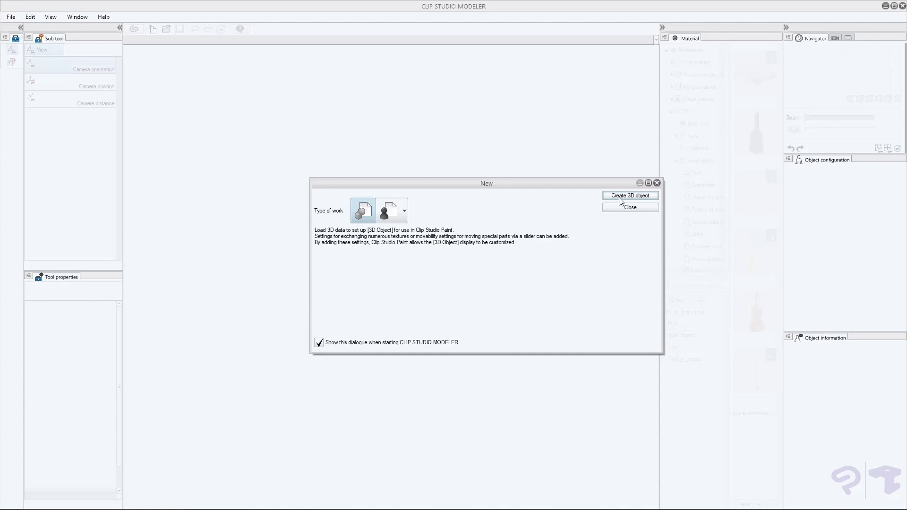
- Create a new 3D object in Clip Studio Modeler and import the exported medieval house FBX file into it
click(630, 196)
click(802, 170)
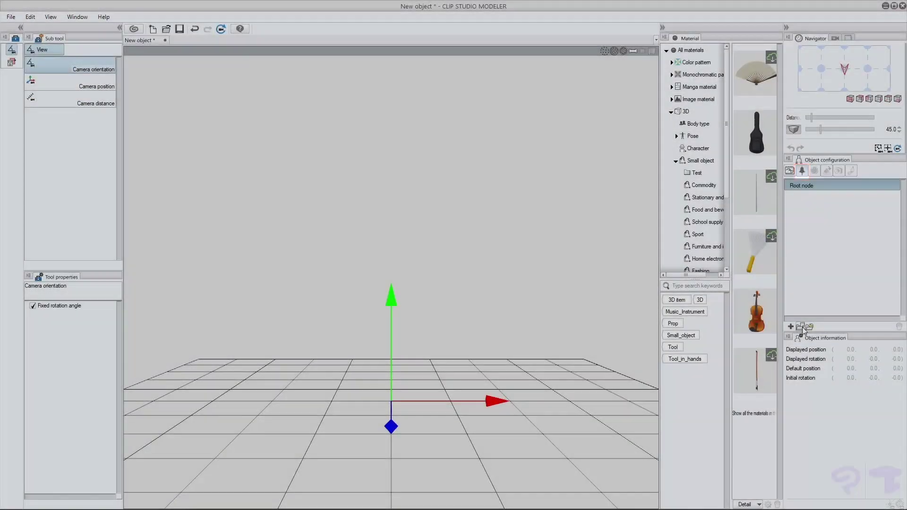
click(799, 326)
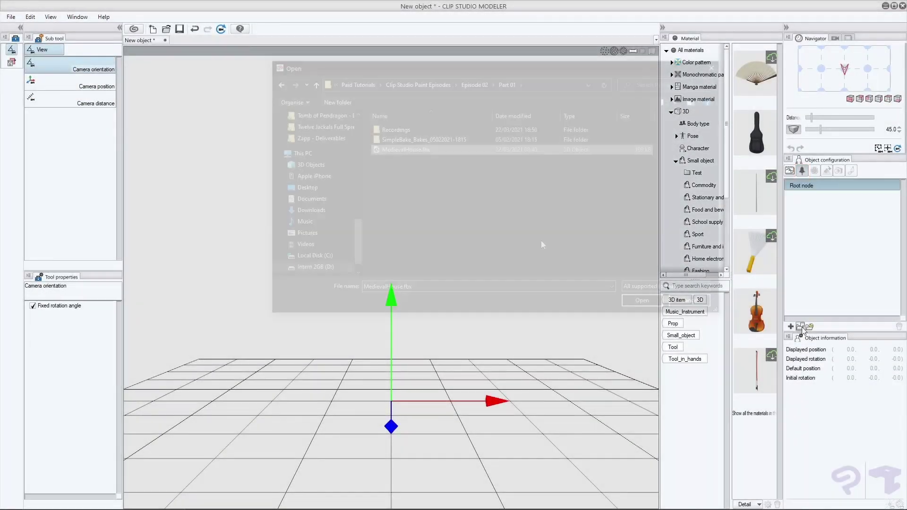
click(643, 298)
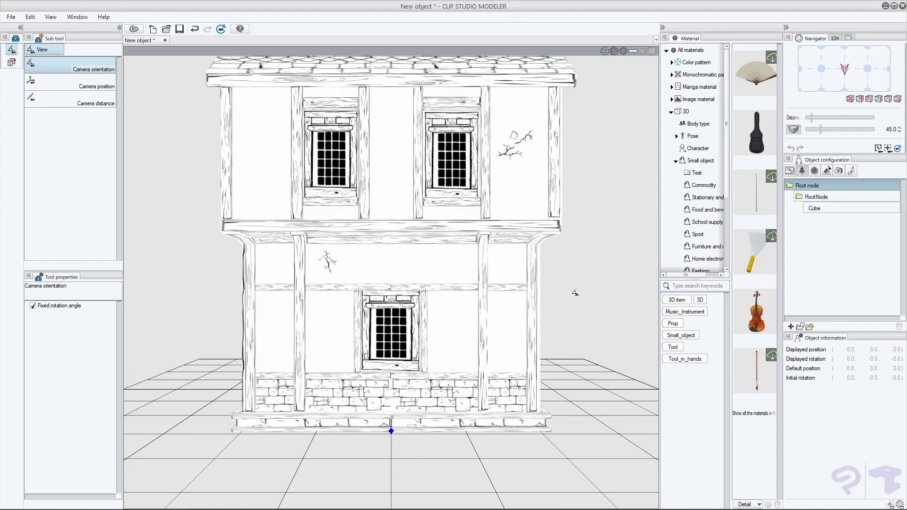
- Capture the object's thumbnail from a corner view showing the arched door and the roof
drag(574, 283, 439, 307)
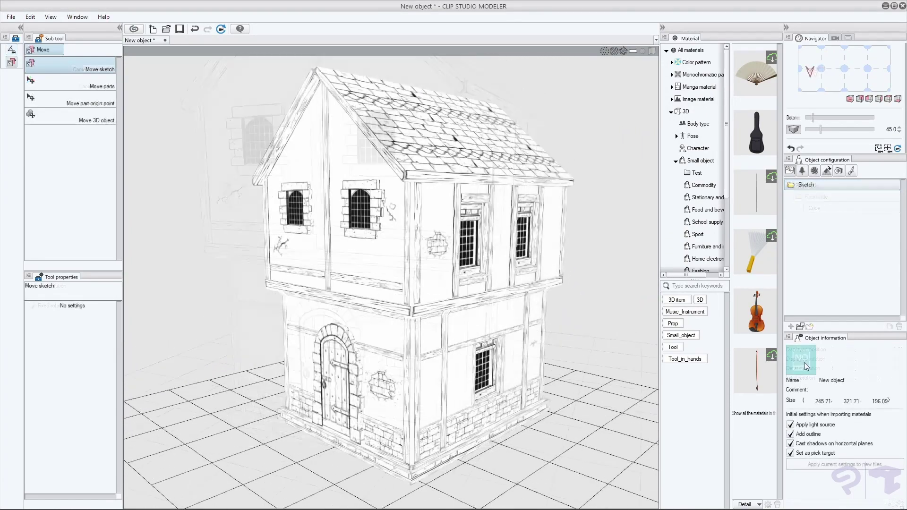
click(804, 362)
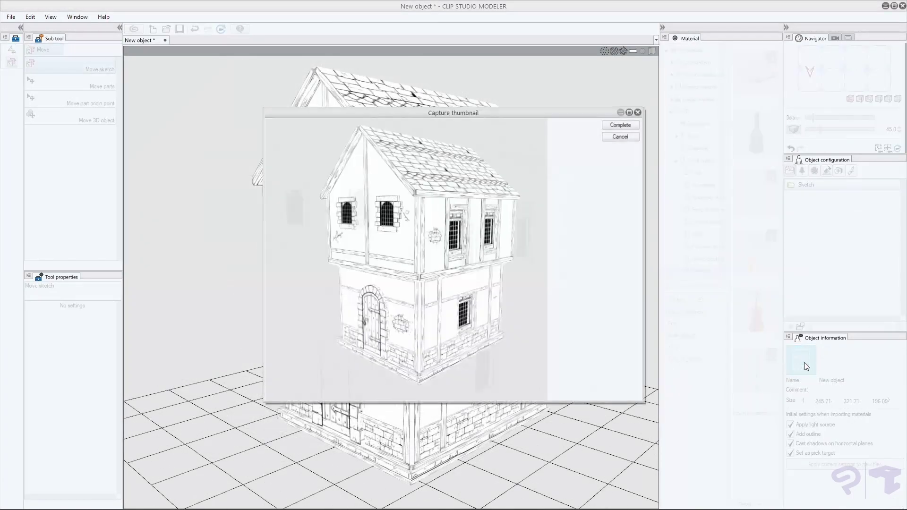
click(620, 125)
- Register the object as a new material named Medieval House Prop 01, saved among the 3D materials
click(11, 16)
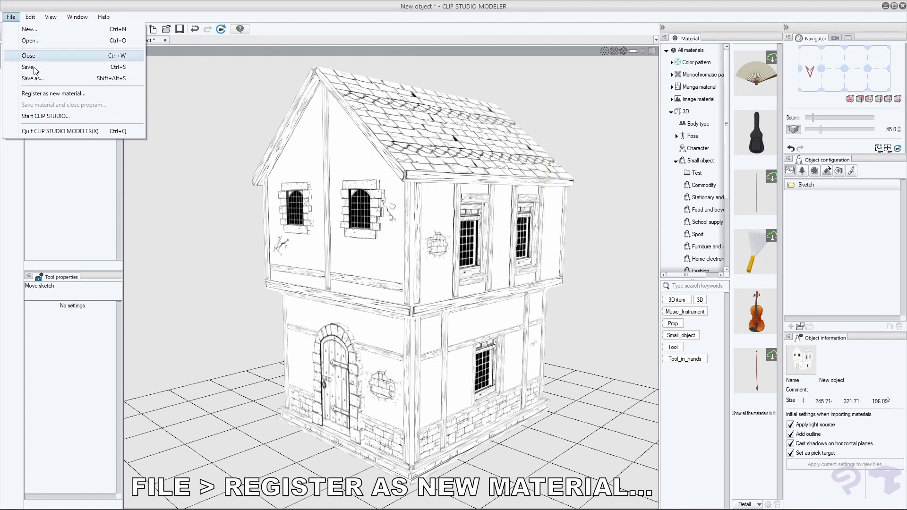
click(45, 94)
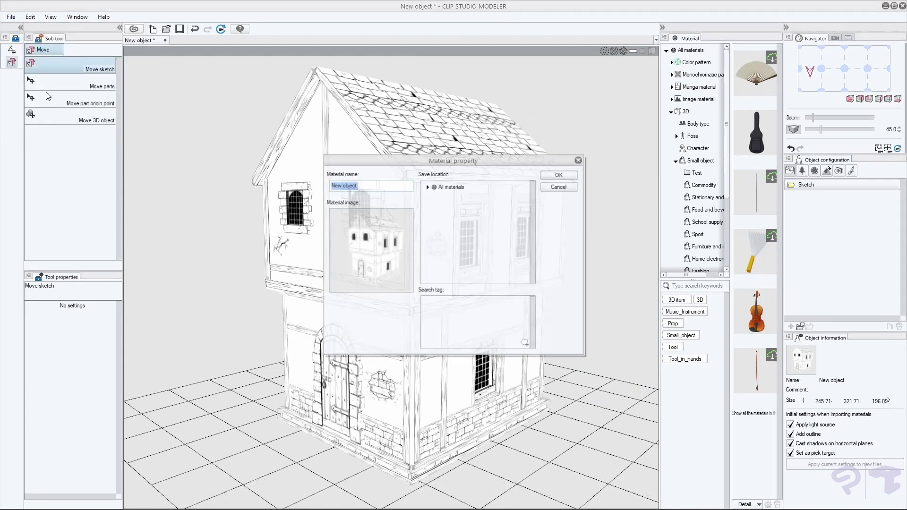
text(Medieval House Prop 01)
click(428, 186)
click(431, 248)
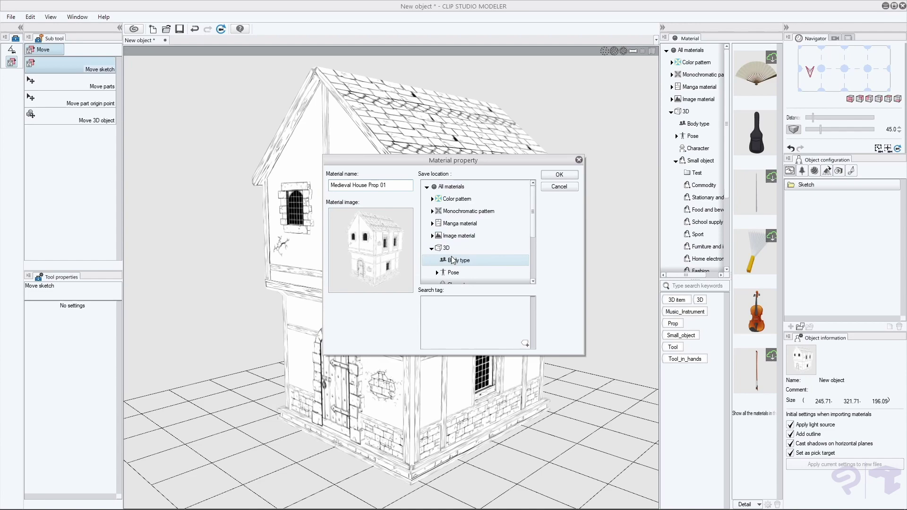
scroll(445, 264, down, 2)
click(559, 175)
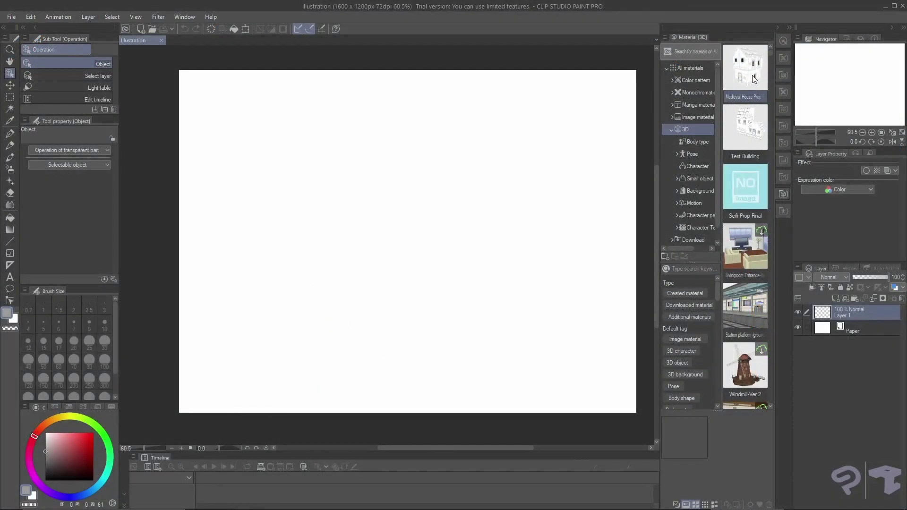
- Switch to Clip Studio Paint, place the Medieval House Prop 01 material on the canvas and rotate it
drag(754, 79, 425, 265)
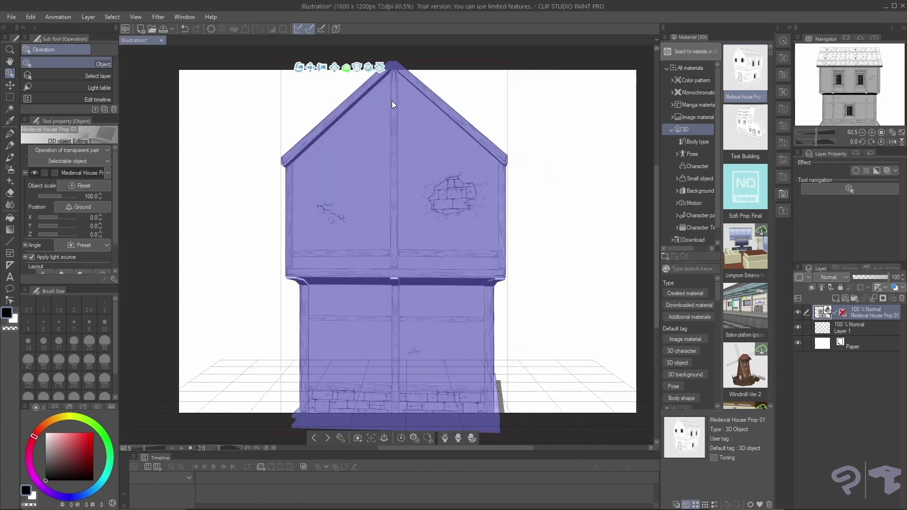
drag(392, 101, 236, 117)
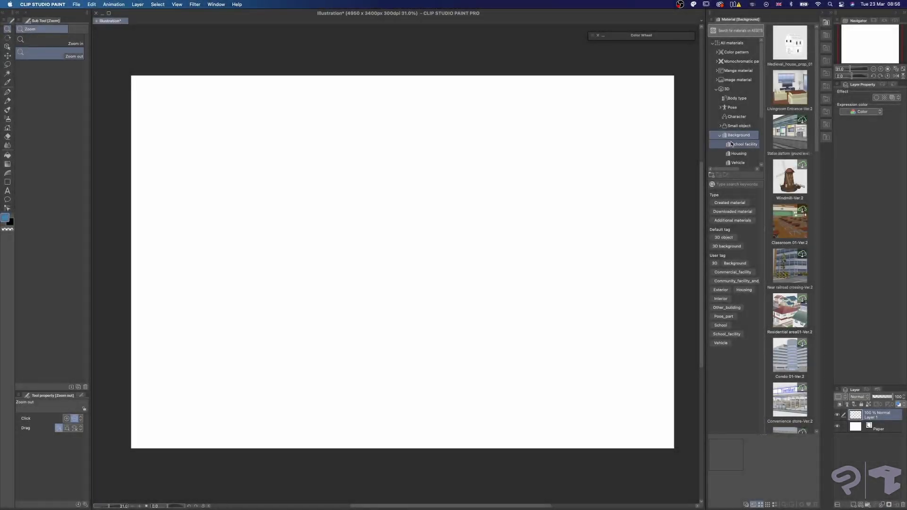
- Place the Medieval_house_prop_01 material on the blank 4950 x 3400 px canvas and orient it to show the arched-door side
click(782, 52)
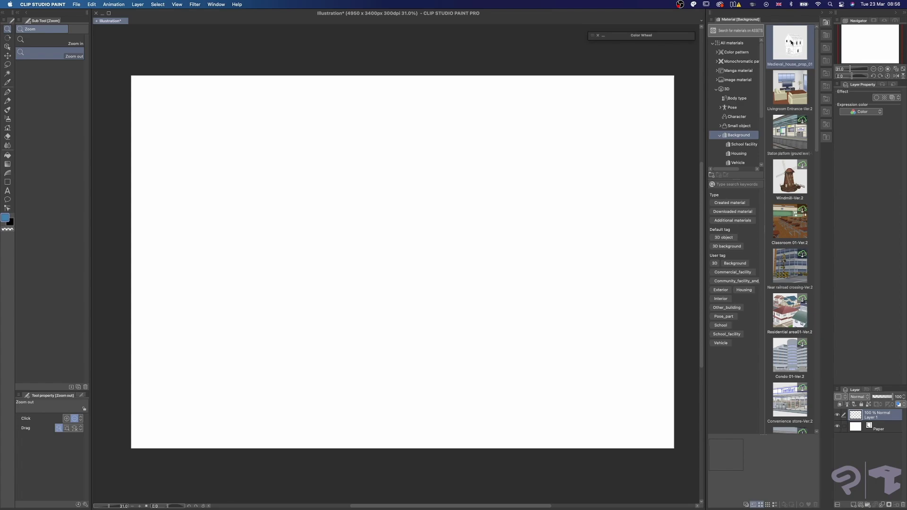
drag(791, 42, 420, 249)
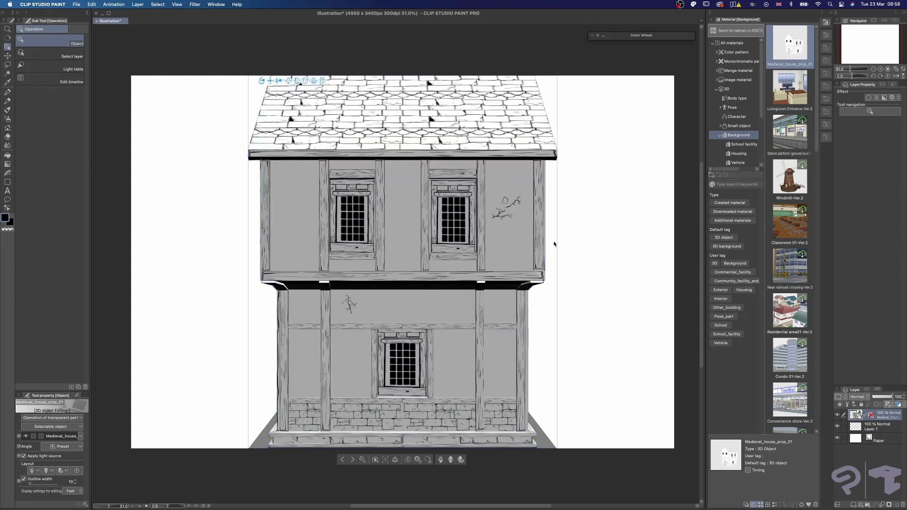
drag(262, 81, 168, 85)
mouse_move(279, 48)
mouse_down()
mouse_move(279, 56)
mouse_move(278, 40)
mouse_move(297, 52)
mouse_up()
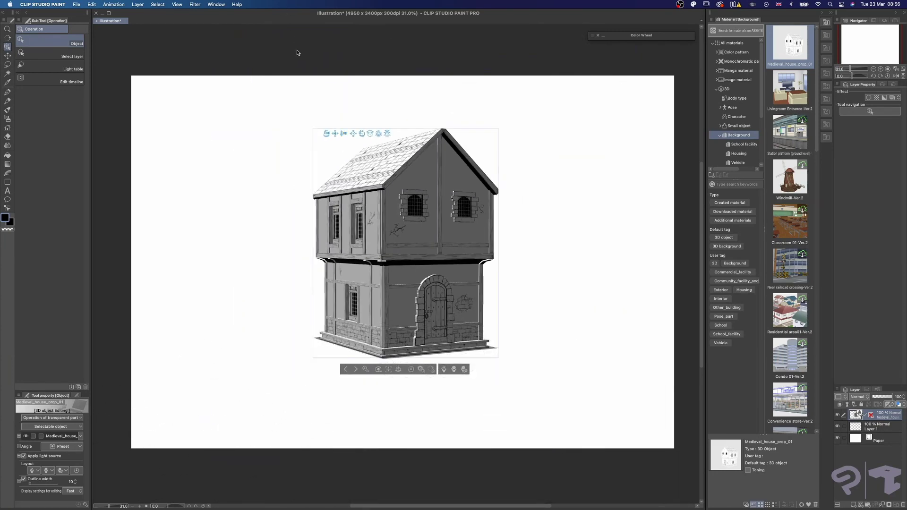
drag(354, 141, 256, 149)
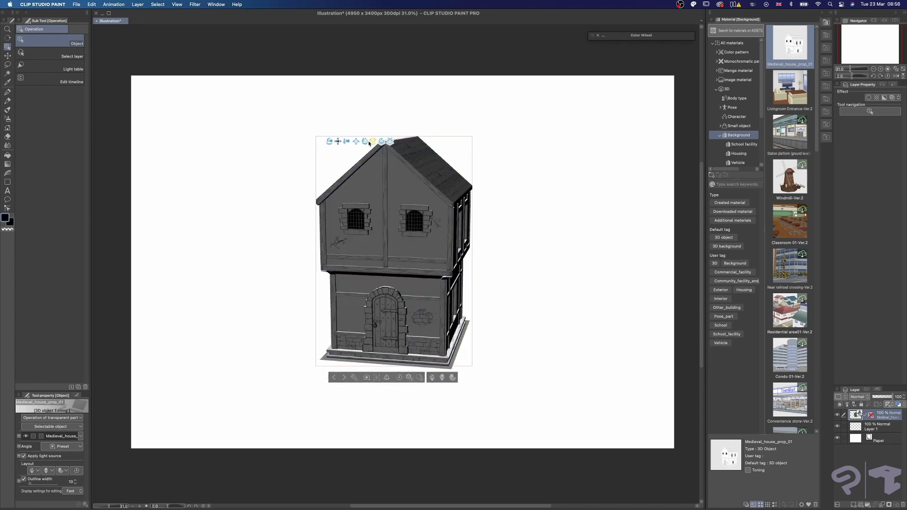
drag(389, 142, 443, 277)
- Add another Medieval_house_prop_01 beside the first house, try repositioning it and undo the last change
drag(790, 45, 265, 263)
drag(254, 136, 290, 294)
key(super+z)
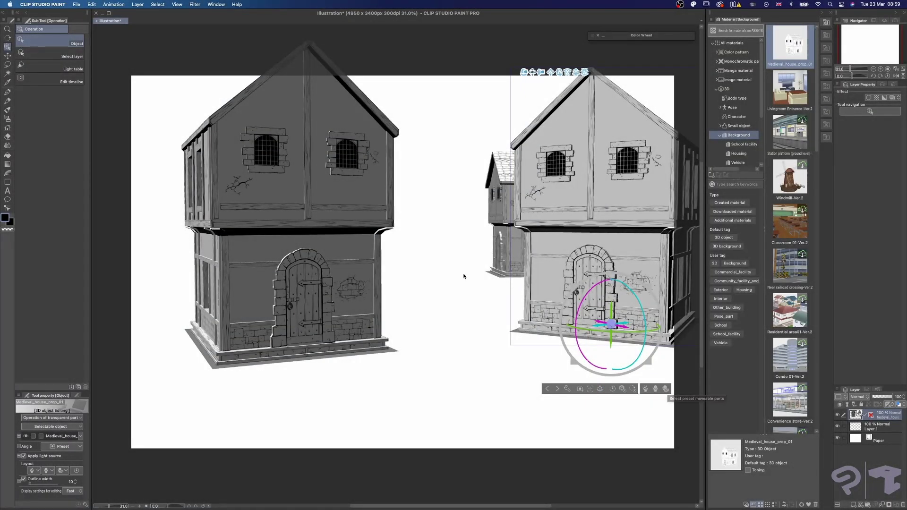
- Reduce the scene to one house and reframe it large on the canvas with its corner and arched door facing forward
click(466, 245)
key(Delete)
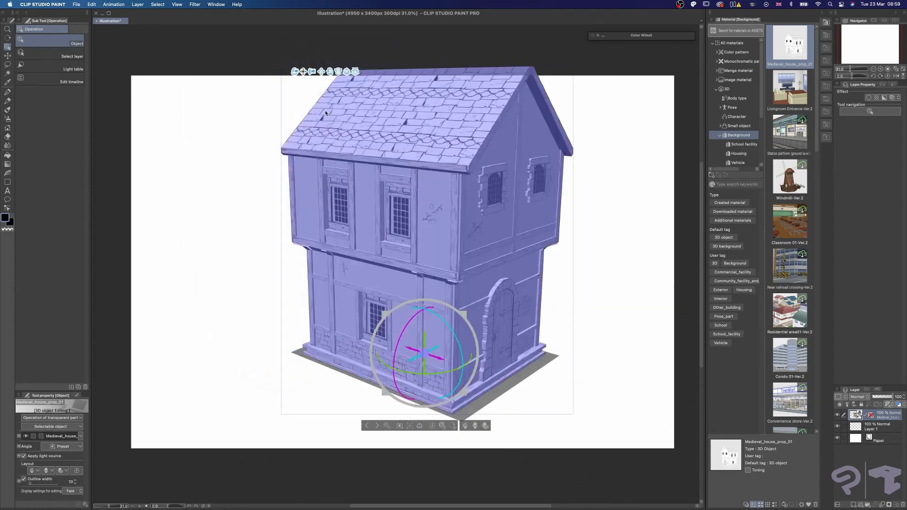
drag(296, 72, 284, 59)
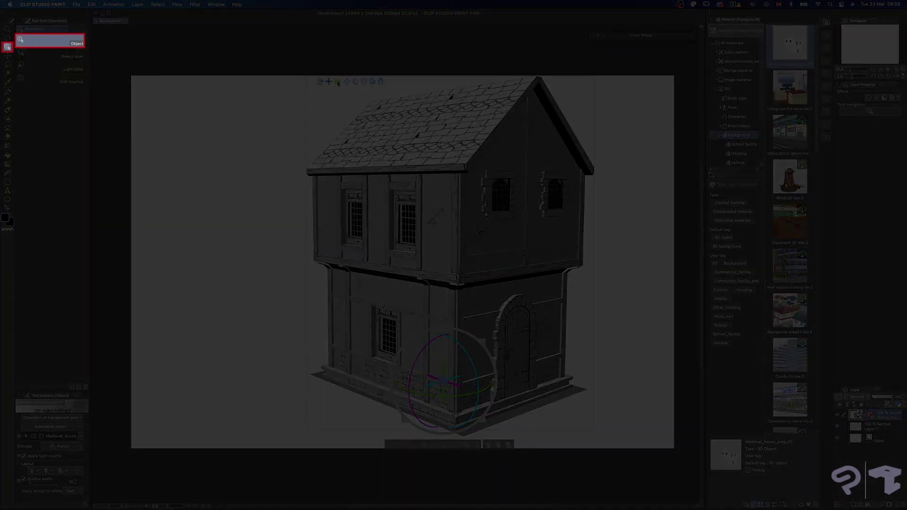
drag(338, 84, 355, 71)
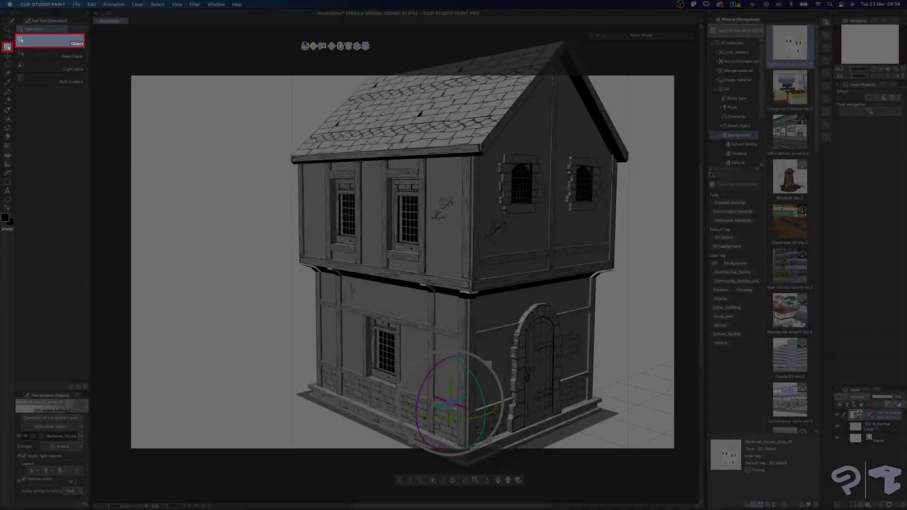
drag(312, 46, 88, 6)
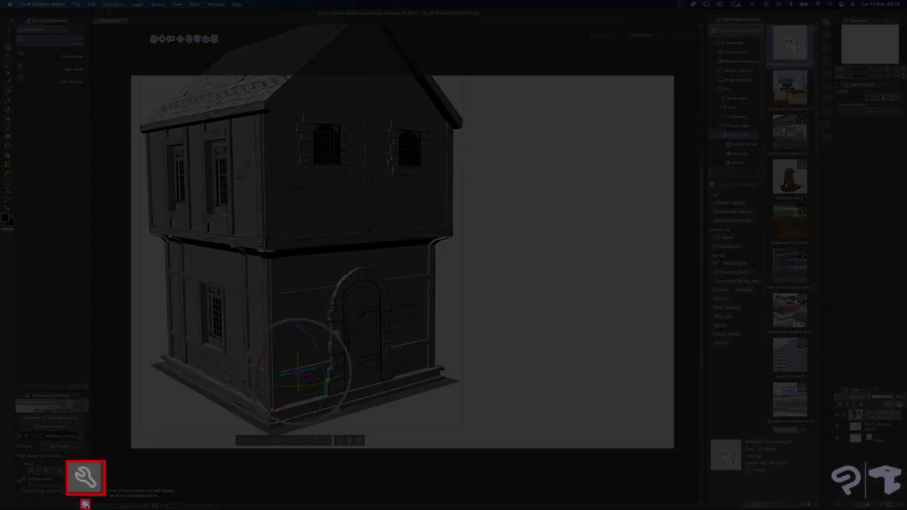
- Open the detailed light source settings of the house object and change the parallel light's direction to brighten its walls
click(86, 505)
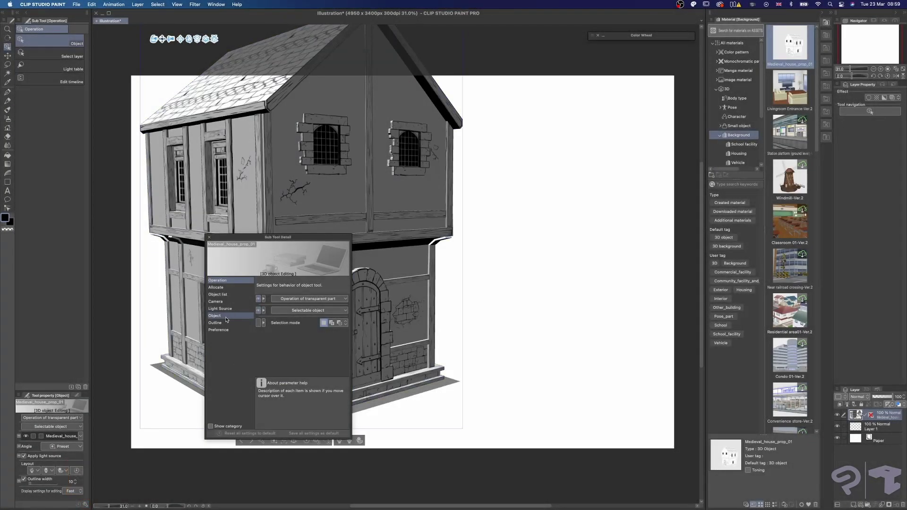
click(226, 310)
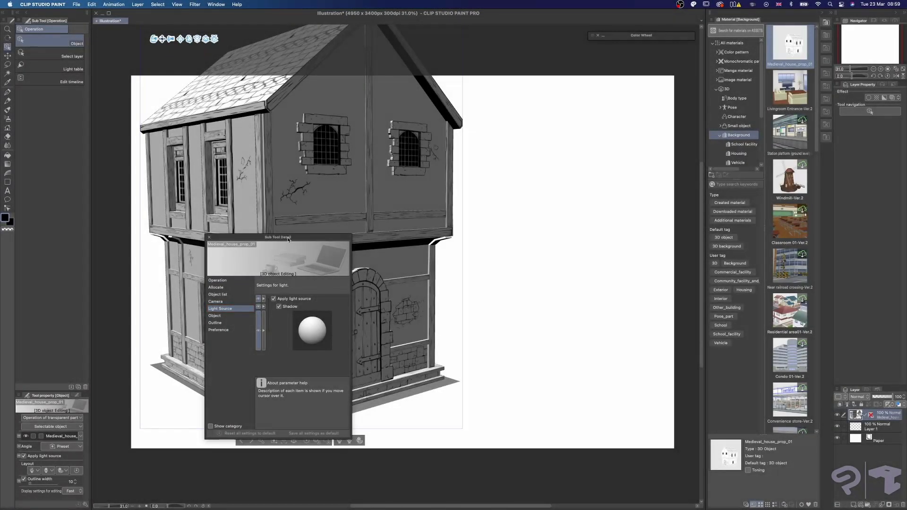
drag(288, 239, 581, 202)
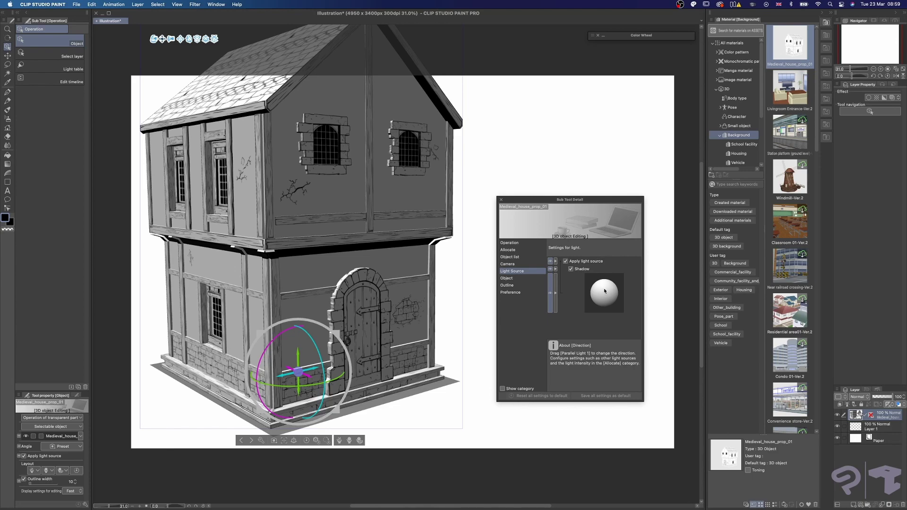
mouse_move(606, 289)
mouse_down()
mouse_move(610, 283)
mouse_move(600, 292)
mouse_up()
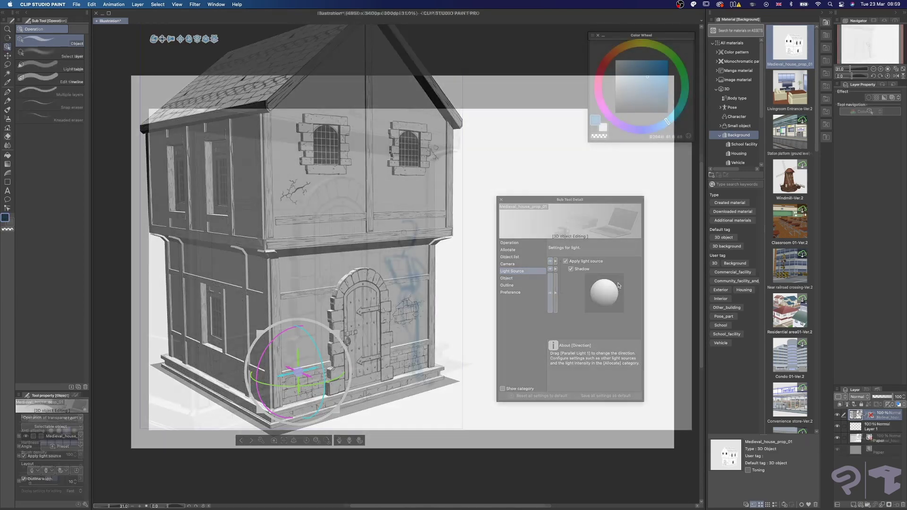
- Sketch a blue full-length figure with crossed arms beside the arched door using the Lighter pencil on Layer 2
mouse_move(405, 223)
mouse_down()
mouse_move(400, 242)
mouse_move(418, 230)
mouse_up()
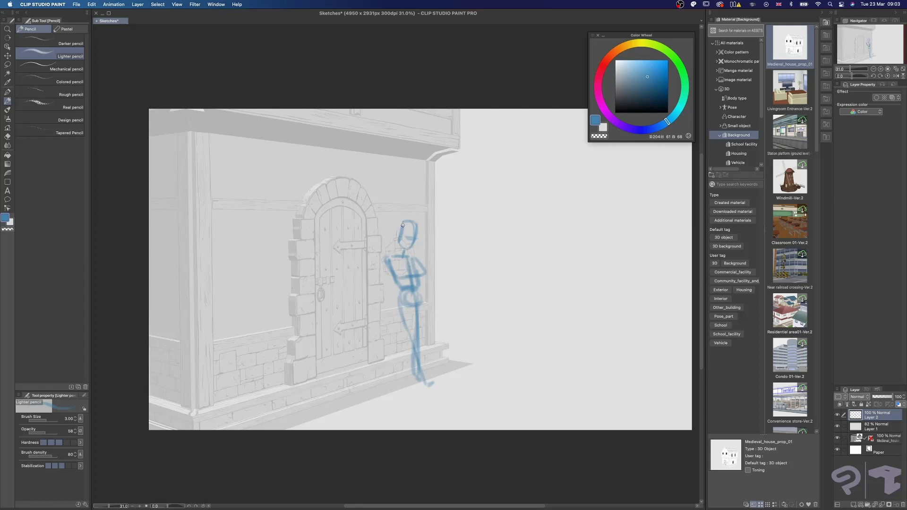
key([)
drag(393, 258, 415, 257)
drag(418, 289, 425, 334)
drag(413, 298, 403, 336)
mouse_move(402, 295)
mouse_down()
mouse_move(425, 337)
mouse_move(427, 376)
mouse_up()
drag(427, 339, 422, 380)
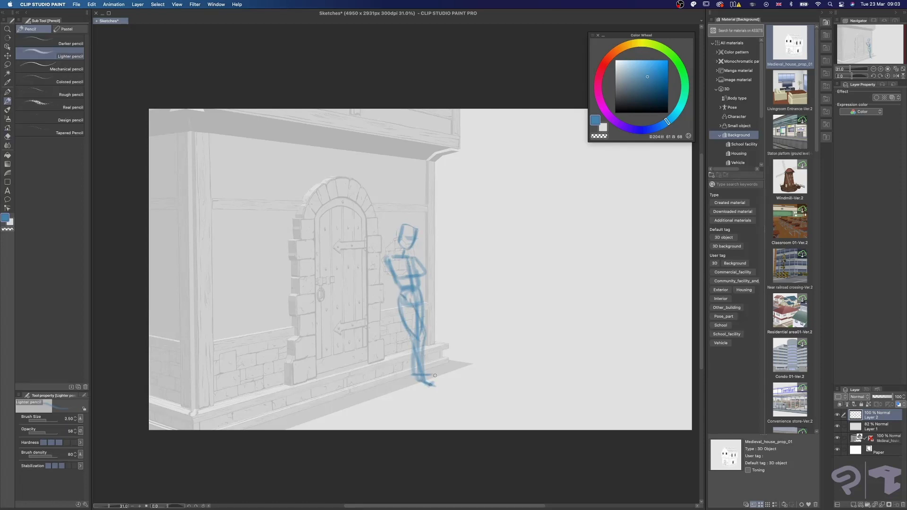
drag(588, 243, 588, 335)
key(super+z)
drag(225, 286, 225, 429)
key(super+z)
- Sketch a blue box in perspective in the foreground, to the left of the arched door
mouse_move(149, 347)
mouse_down()
mouse_move(222, 363)
mouse_move(273, 348)
mouse_move(273, 430)
mouse_up()
mouse_move(273, 348)
mouse_down()
mouse_move(141, 325)
mouse_move(274, 348)
mouse_up()
mouse_move(287, 349)
mouse_down()
mouse_move(208, 362)
mouse_move(207, 432)
mouse_up()
drag(209, 362, 208, 429)
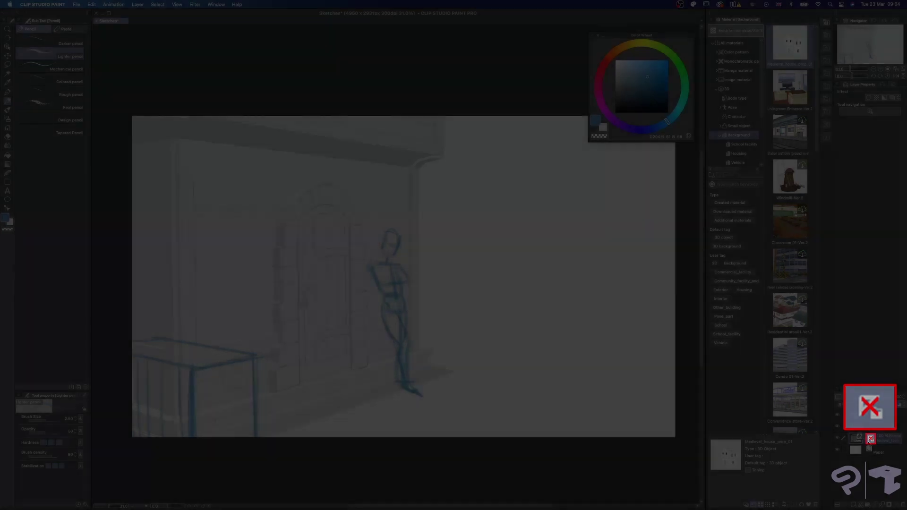
- Show the perspective ruler linked to the 3D house layer and make Layer 2 the active drawing layer
click(871, 439)
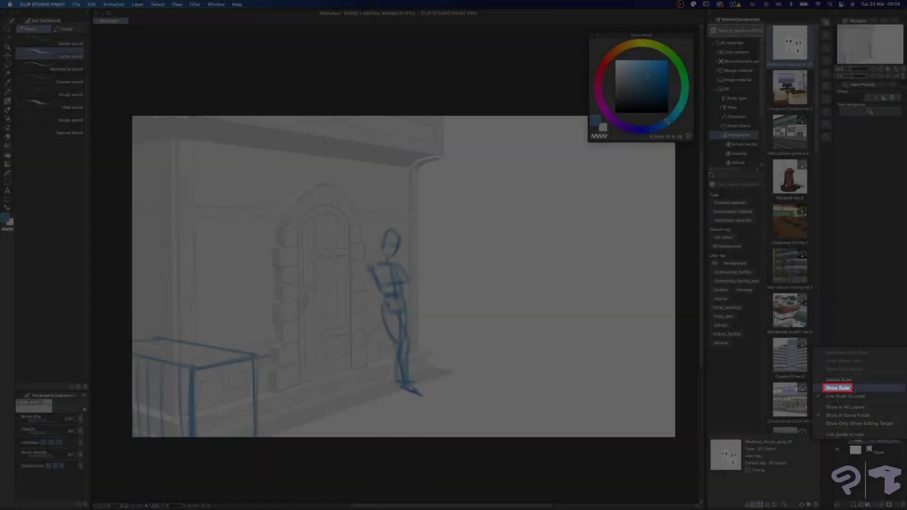
click(846, 389)
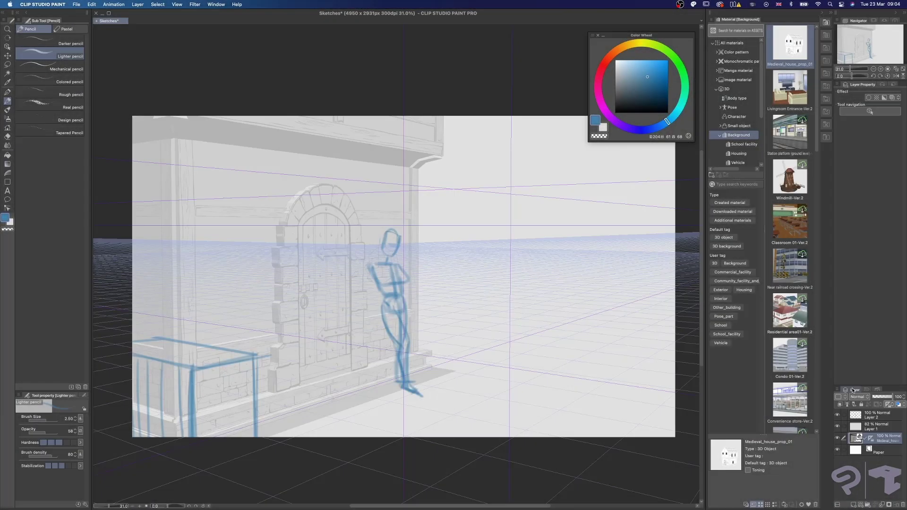
click(878, 419)
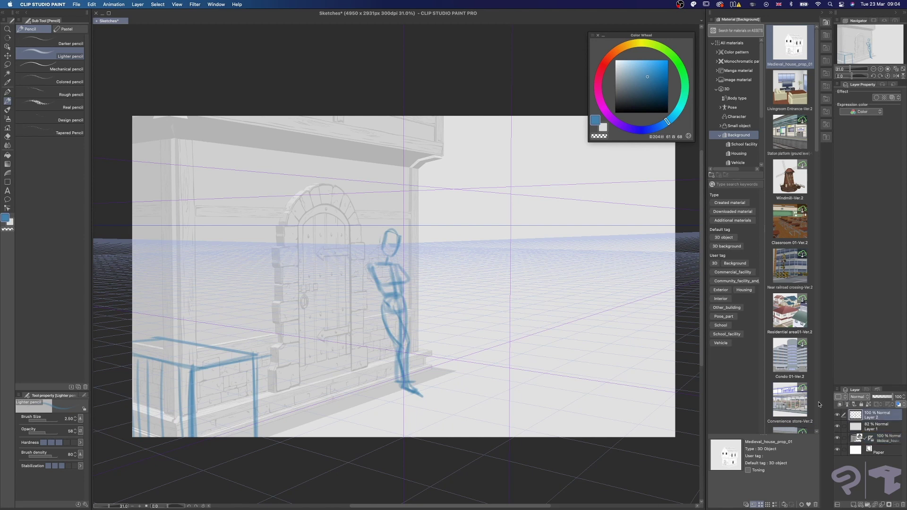
- Reduce the Lighter pencil's brush size to 1.50 and test receding lines along the perspective ruler, undoing each one
drag(420, 375, 544, 334)
key(super+z)
key(bracketleft)
key(bracketleft)
drag(454, 362, 516, 331)
key(super+z)
- Select the 3D house layer's perspective ruler and realign one of its guide lines just above the horizon
click(874, 441)
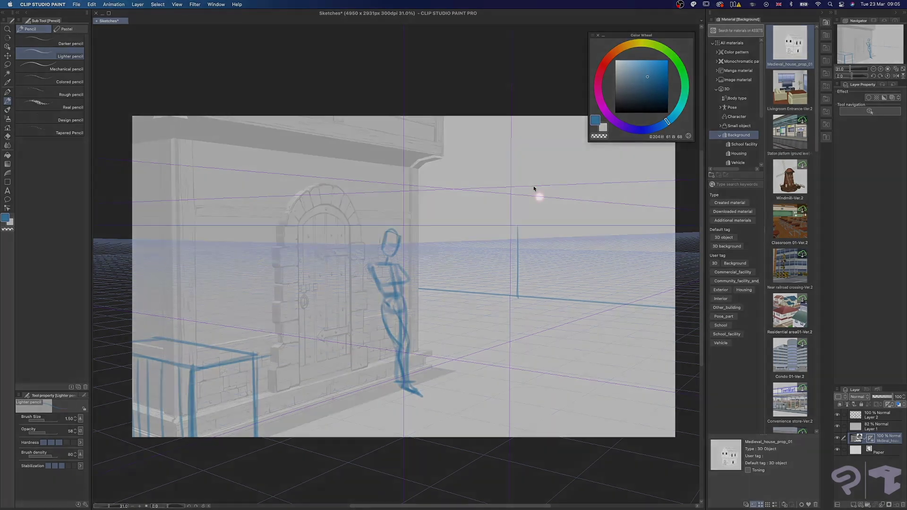
click(539, 196)
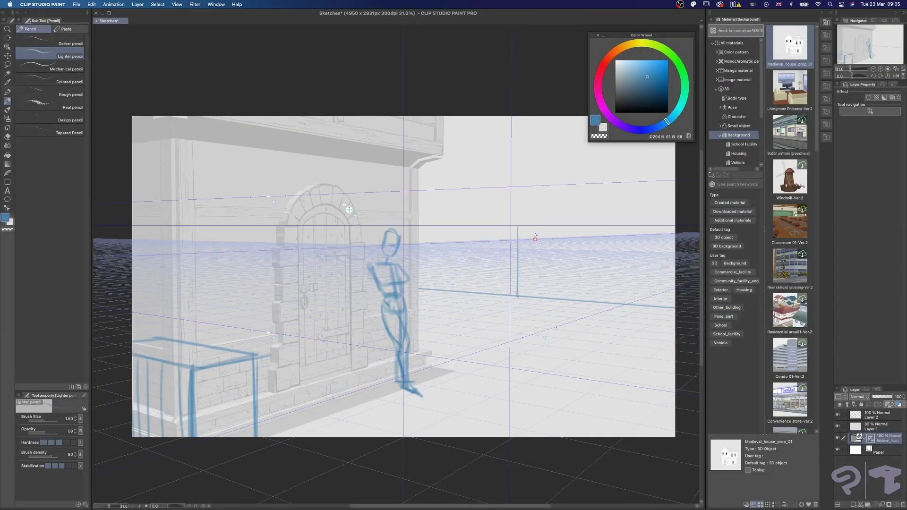
drag(535, 237, 538, 211)
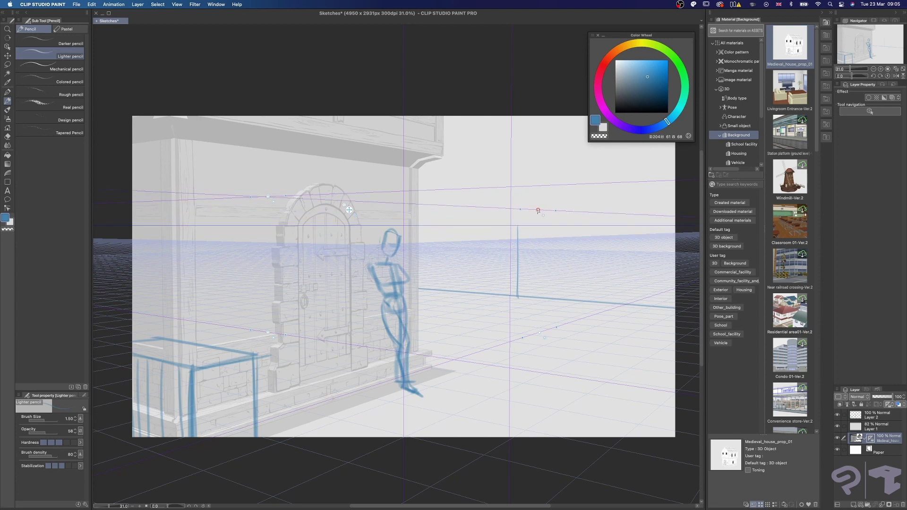
click(350, 209)
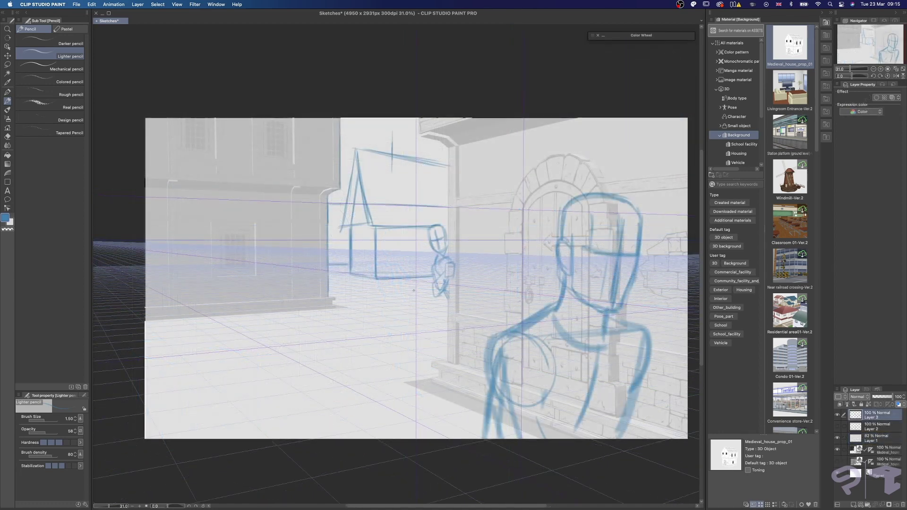
- Place another Medieval_house_prop_01 in the gap between the two houses and adjust its placement against the sketched house
mouse_move(789, 45)
mouse_down()
mouse_move(667, 152)
mouse_move(399, 283)
mouse_move(426, 236)
mouse_move(431, 297)
mouse_move(440, 289)
mouse_up()
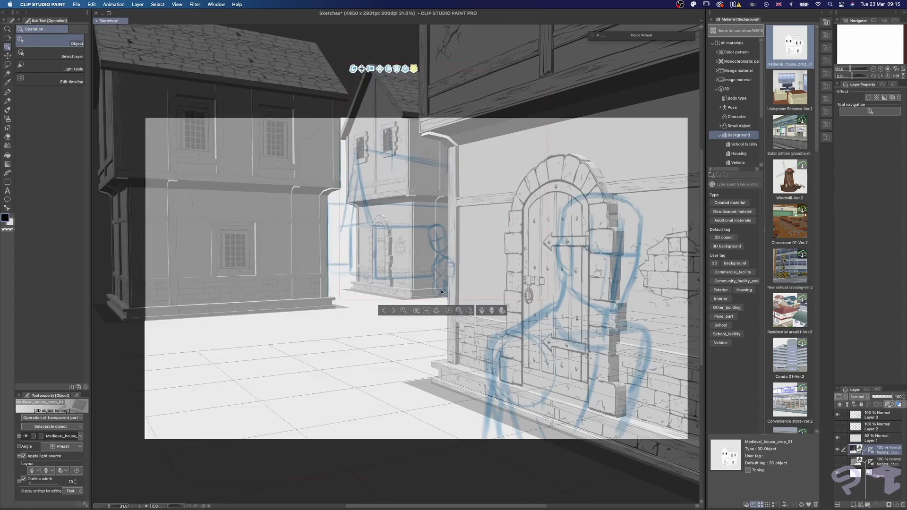
drag(406, 69, 463, 74)
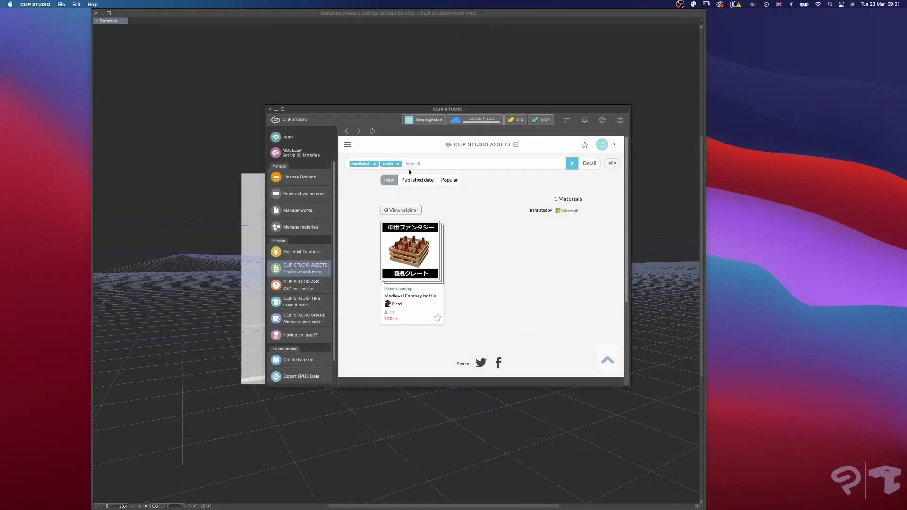
- Search CLIP STUDIO ASSETS for "wooden crate" in place of the medieval crate search
click(375, 166)
text(wooden)
key(Return)
text(crate)
key(Return)
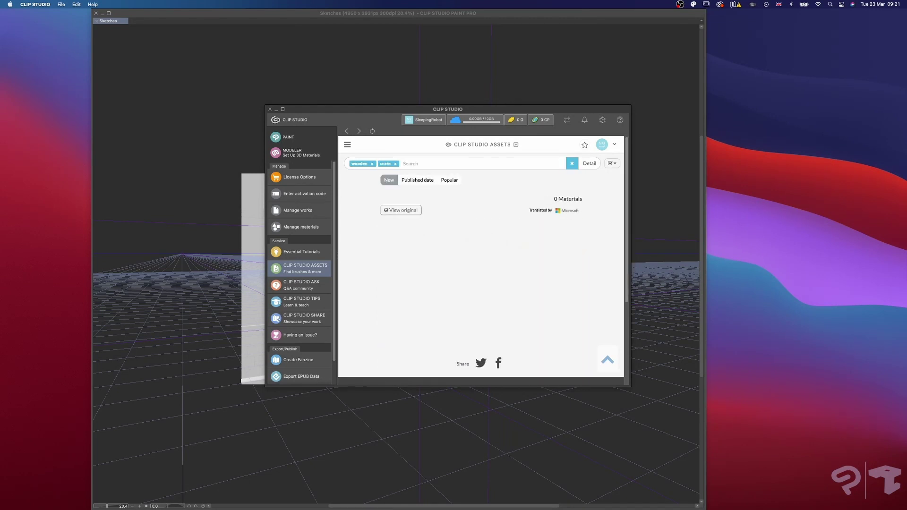
- Change the search to "wooden box", browse the listed 3D objects and open the detailed search options
click(396, 165)
text(box)
key(Return)
scroll(405, 214, down, 3)
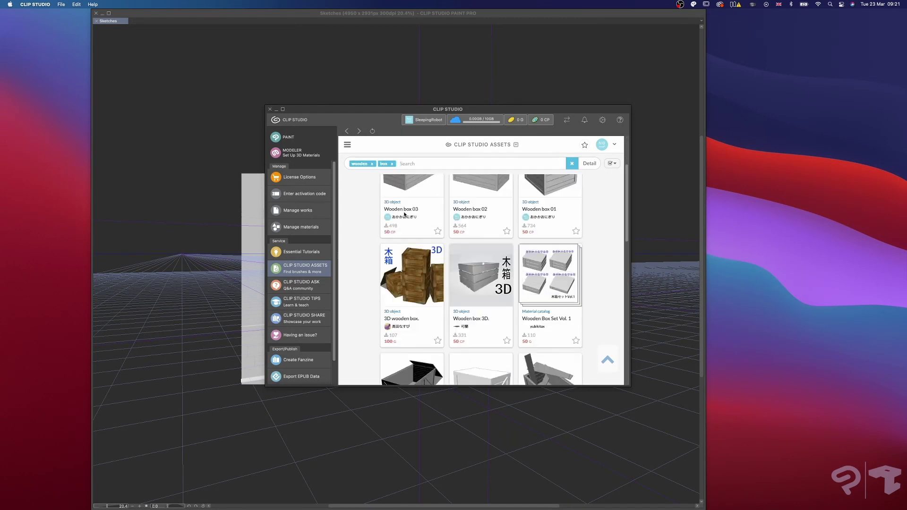
scroll(405, 214, down, 5)
scroll(404, 214, up, 15)
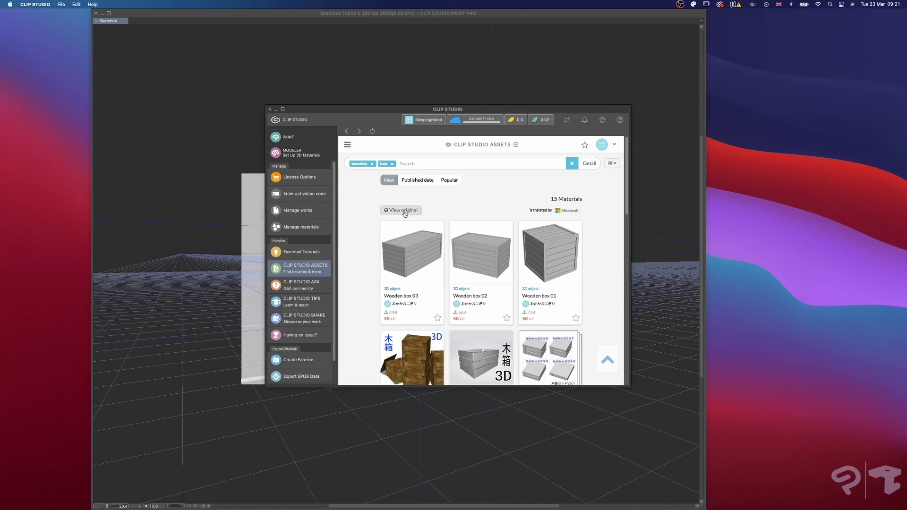
click(591, 163)
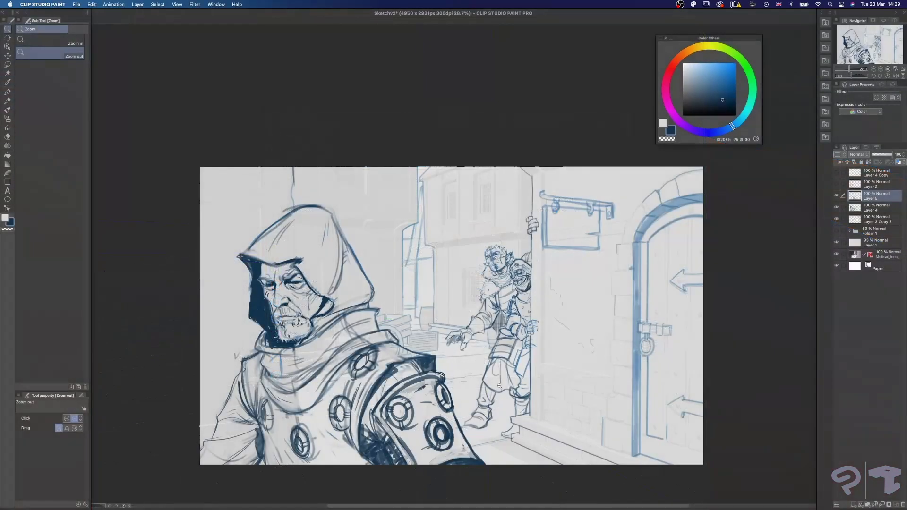
- Refine the two background figures with dark blue Darker pencil strokes, save the drawing and merge Layer 5 into Layer 4
alt+drag(499, 386, 522, 383)
drag(487, 352, 478, 372)
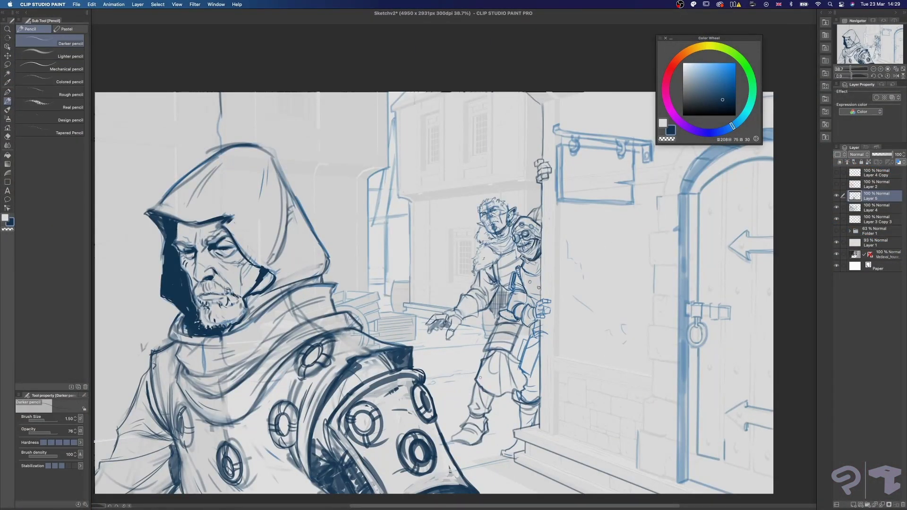
drag(523, 422, 537, 419)
drag(520, 406, 500, 411)
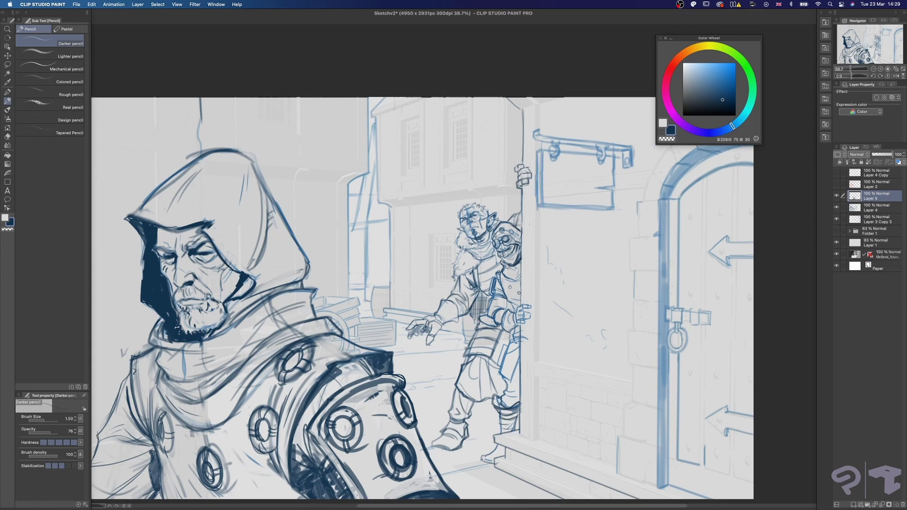
drag(464, 366, 515, 340)
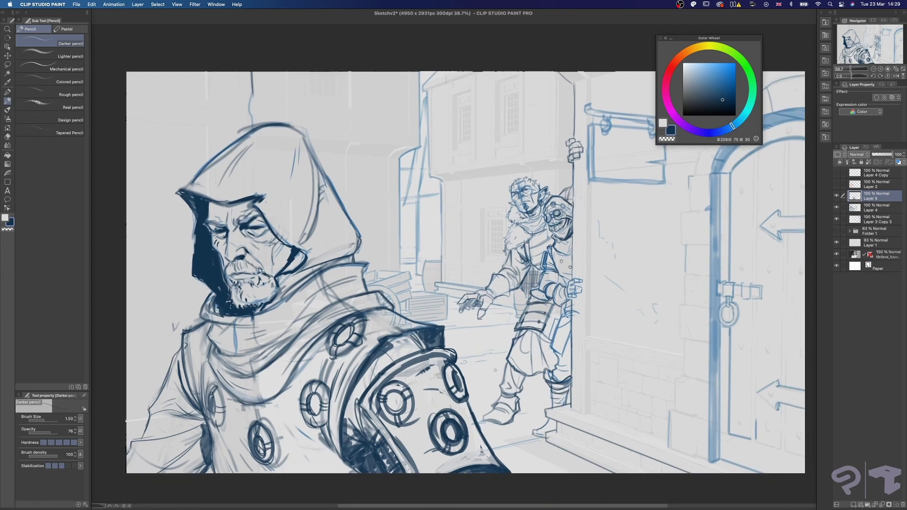
mouse_move(468, 401)
alt+mouse_down()
mouse_move(448, 402)
mouse_move(467, 402)
alt+mouse_up()
key(super+s)
drag(493, 358, 519, 357)
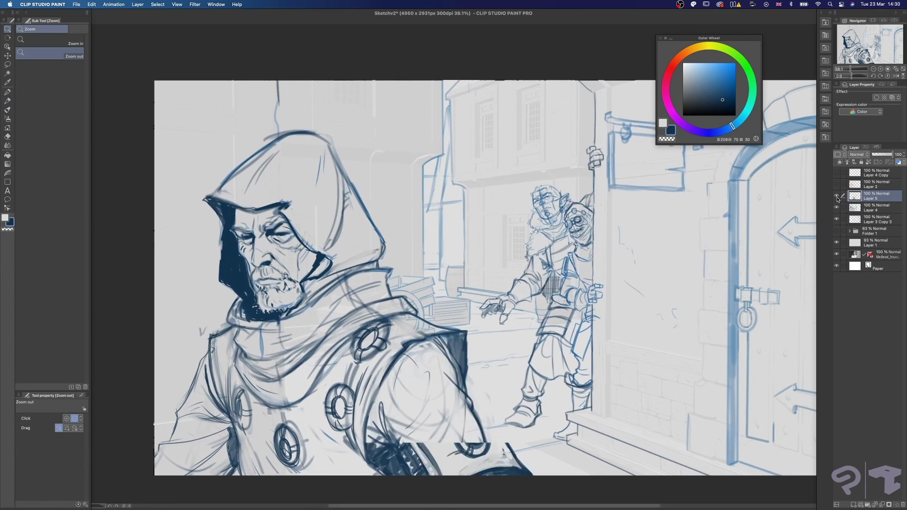
key(super+e)
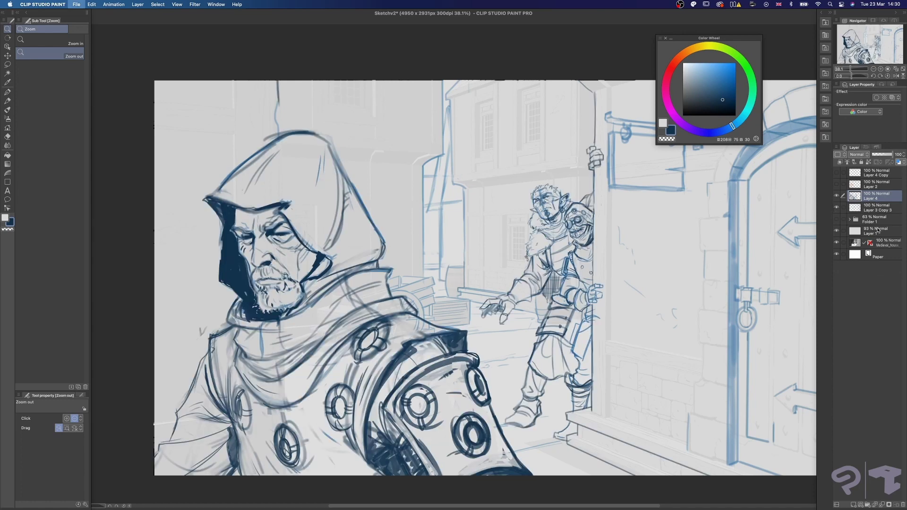
- Raise Layer 1 above Layer 4 at 60% opacity and lower the 3D house layer's opacity to 21%
click(877, 231)
drag(877, 231, 876, 195)
drag(891, 154, 877, 154)
click(877, 244)
click(874, 196)
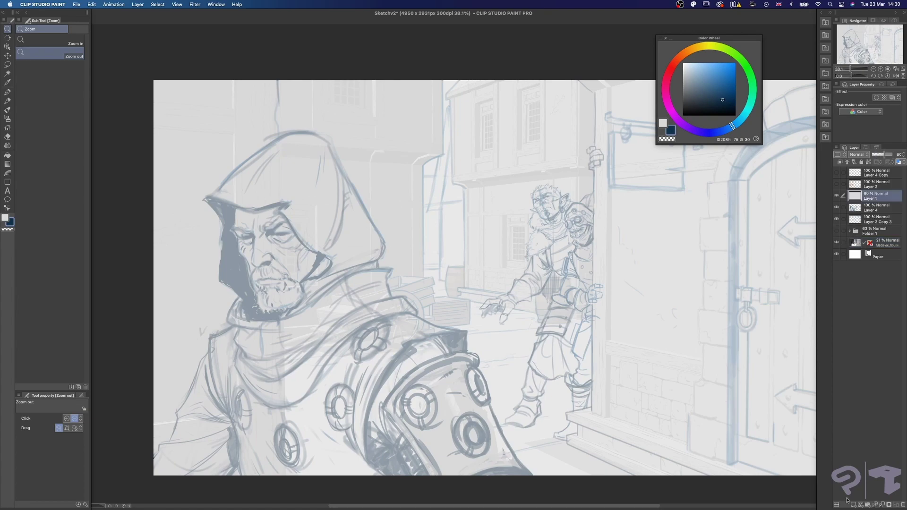
- Add a new layer above Layer 1, save the drawing and ink the hood's front opening with the black Real G-pen
click(854, 505)
key(super+s)
click(8, 92)
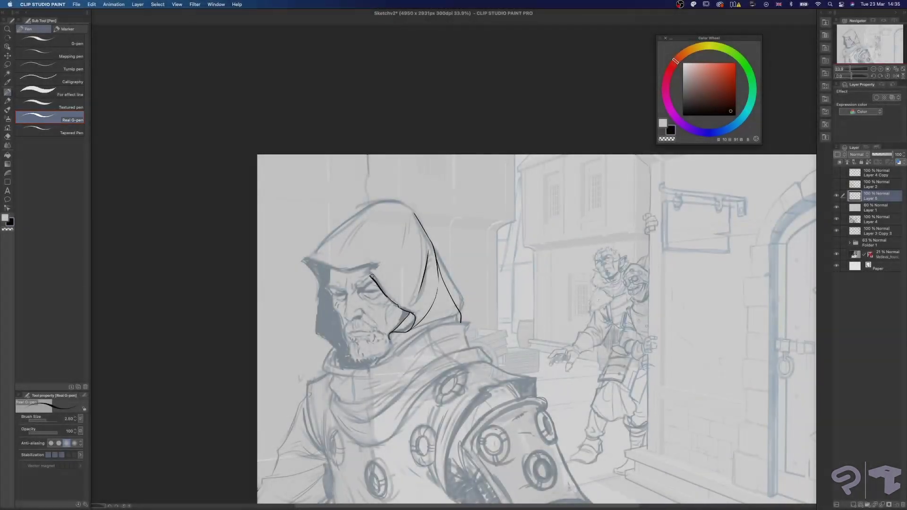
mouse_move(393, 300)
mouse_down()
mouse_move(368, 271)
mouse_move(307, 261)
mouse_up()
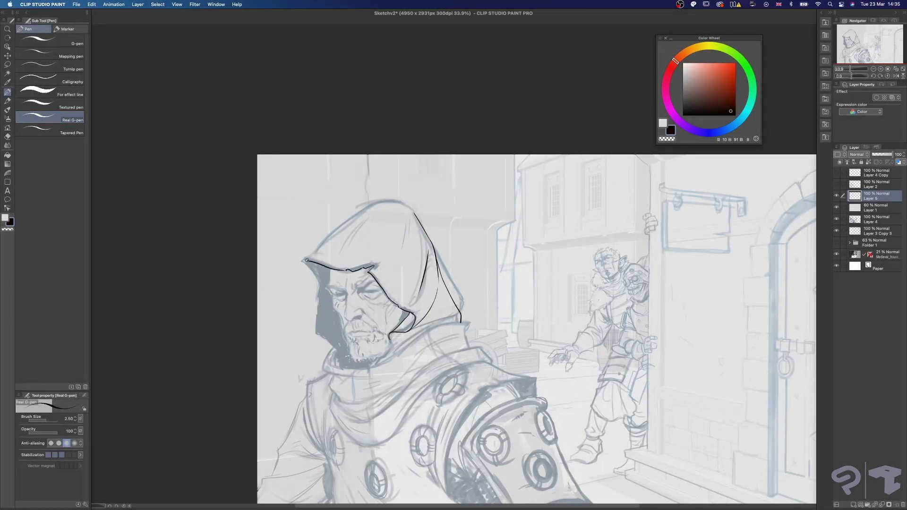
drag(366, 320, 371, 328)
drag(323, 310, 322, 338)
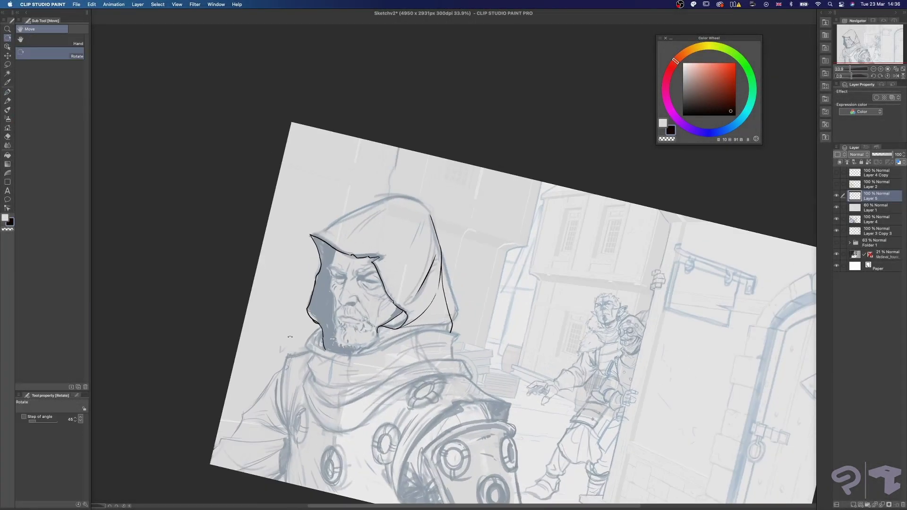
- Ink the top outline of the hood with the Real G-pen, redoing the stroke at brush size 3.00
key(r)
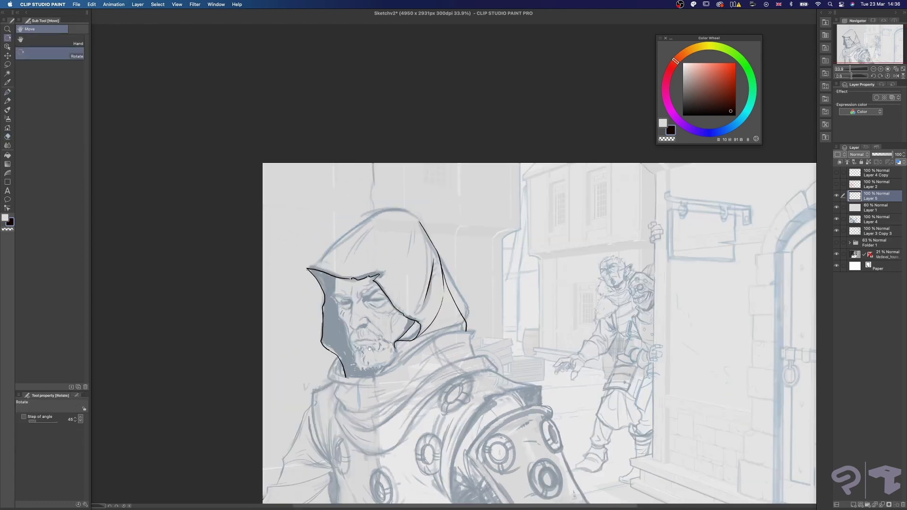
key(p)
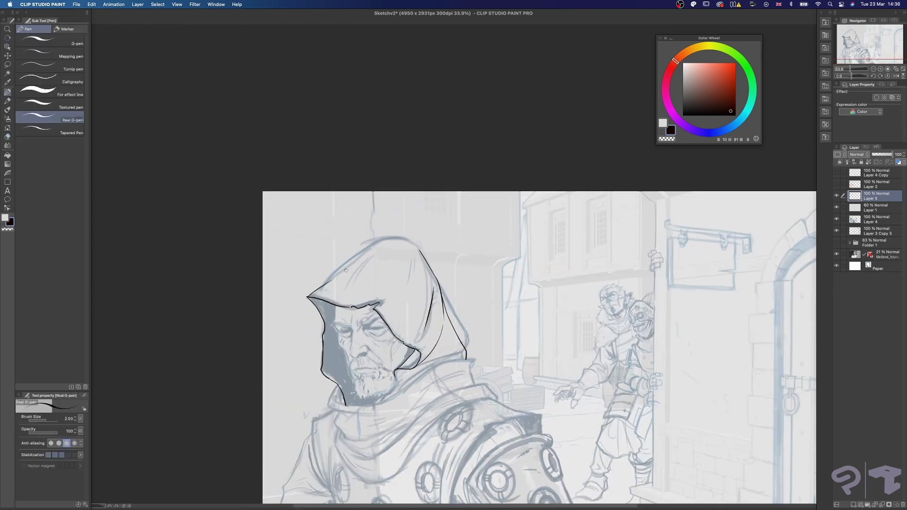
mouse_move(307, 297)
mouse_down()
mouse_move(373, 244)
mouse_move(412, 244)
mouse_up()
key(])
key(super+z)
shift+drag(412, 244, 444, 218)
drag(444, 218, 414, 285)
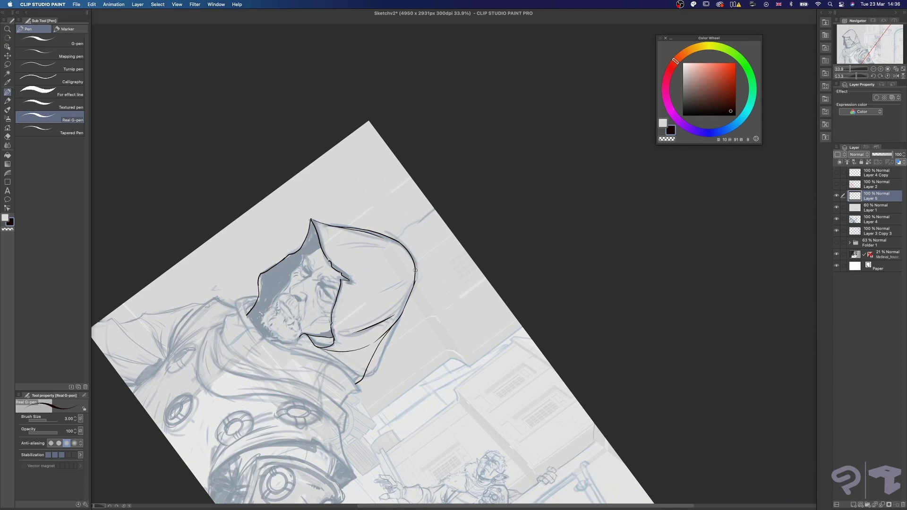
- Clean up the hood outline with a smaller eraser and ink the collar around the hood's base with the Real G-pen
key(e)
key([)
key([)
shift+double_click(412, 283)
drag(388, 387, 339, 282)
key(p)
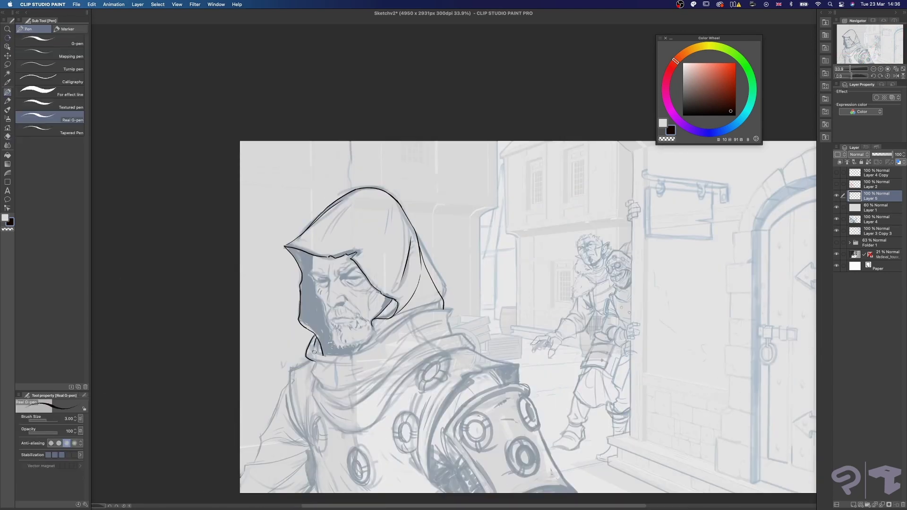
mouse_move(314, 352)
mouse_down()
mouse_move(360, 350)
mouse_move(449, 310)
mouse_up()
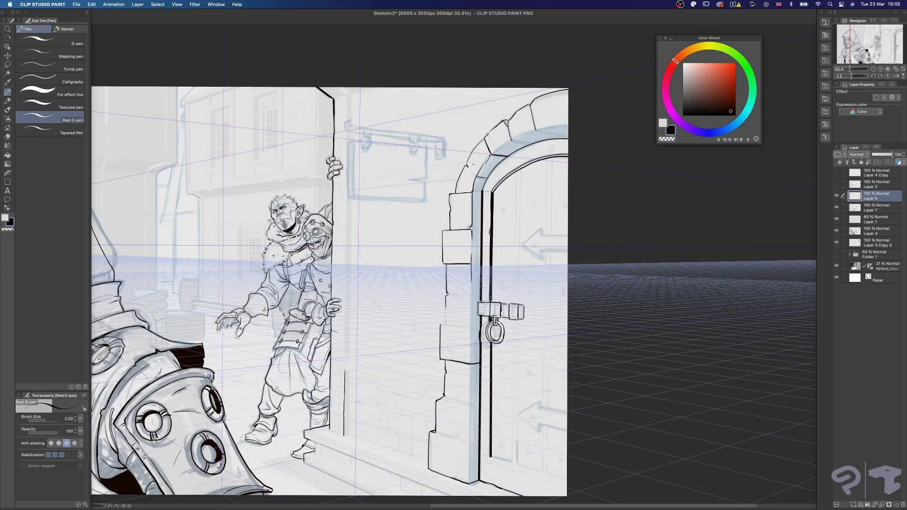
- Ink the arched door frame and the edges of its surrounding stone blocks on the same layer with the Real G-pen
mouse_move(491, 191)
mouse_down()
mouse_move(525, 166)
mouse_move(567, 155)
mouse_up()
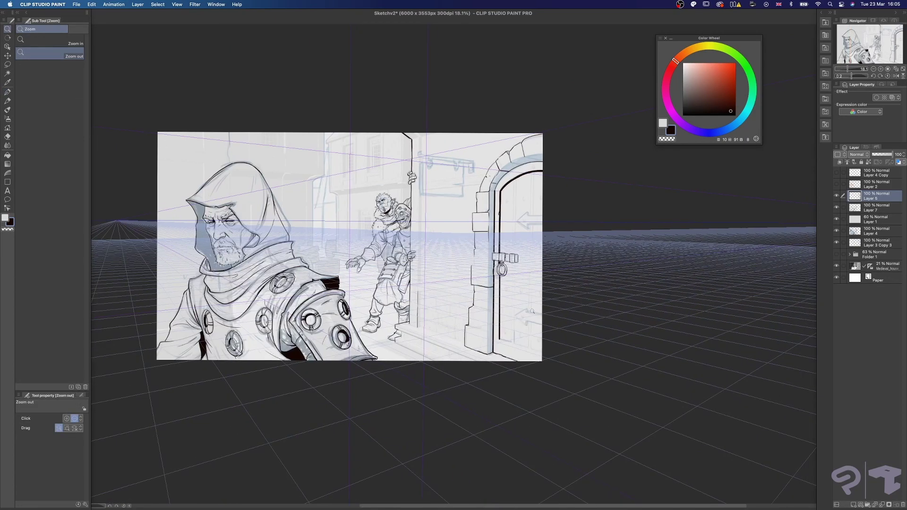
click(515, 314)
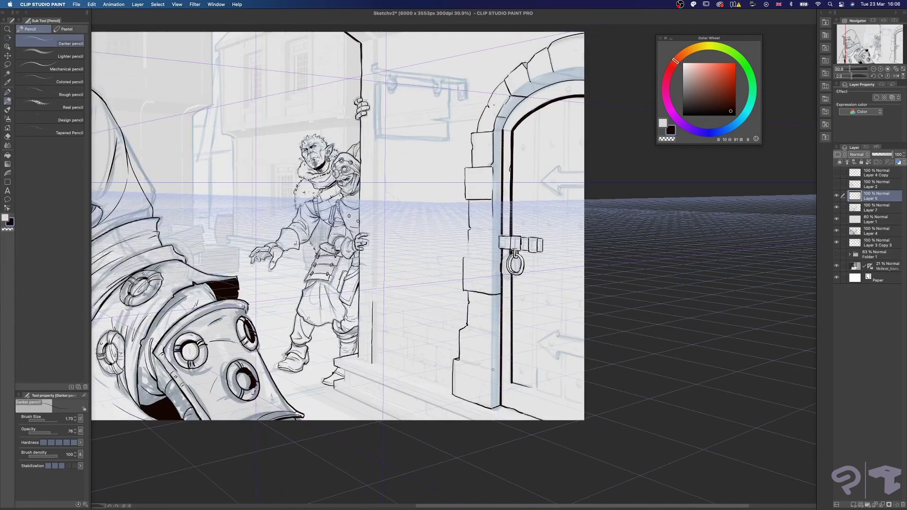
key(p)
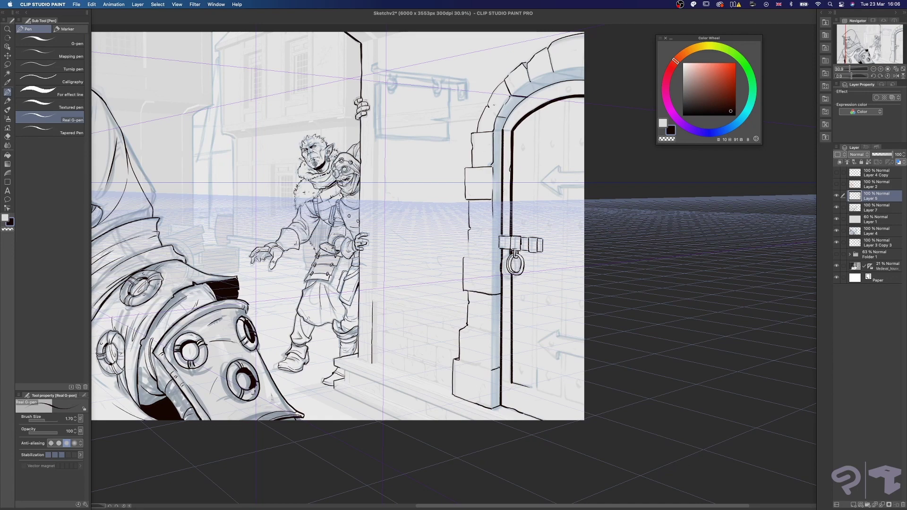
scroll(513, 252, up, 3)
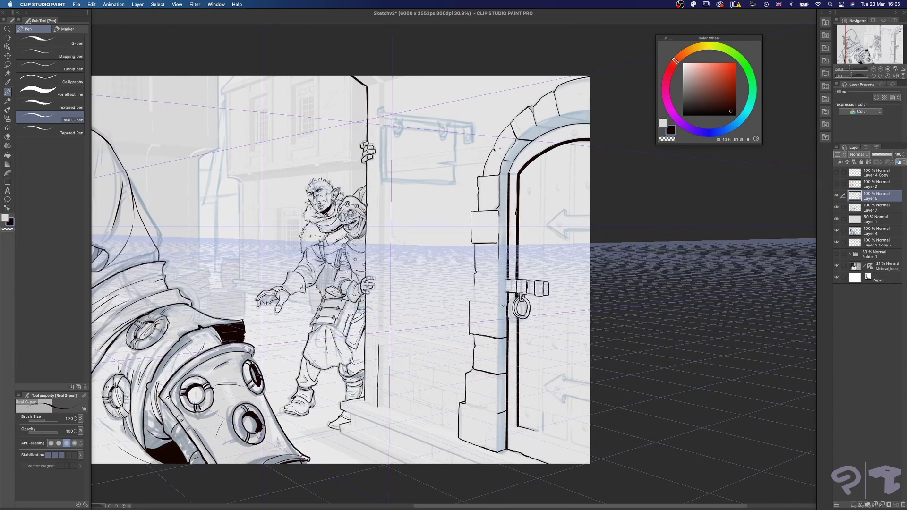
scroll(482, 288, up, 2)
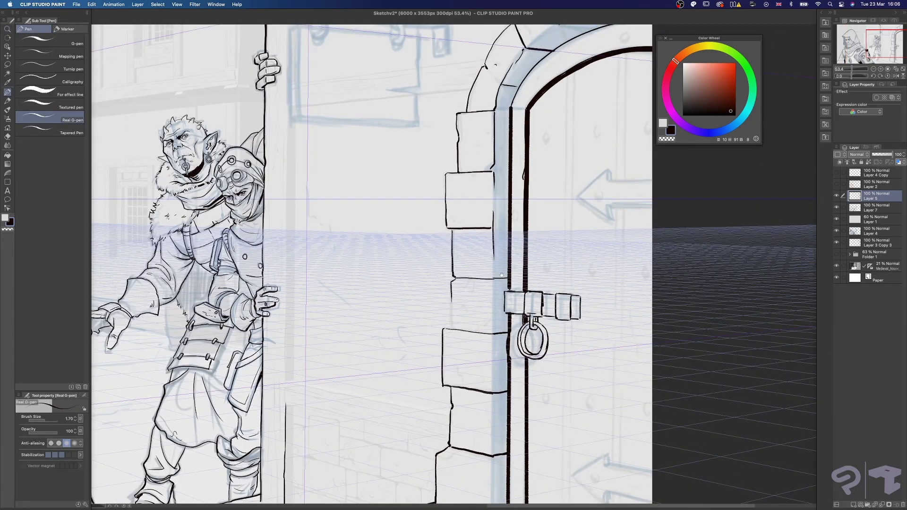
scroll(502, 275, up, 3)
scroll(486, 275, up, 2)
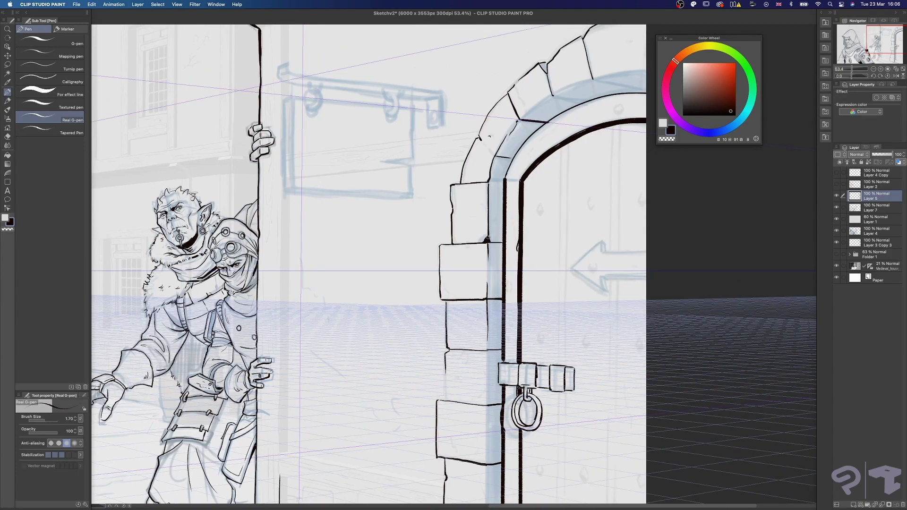
scroll(503, 242, up, 3)
mouse_move(488, 238)
mouse_down()
mouse_move(503, 242)
mouse_move(504, 230)
mouse_up()
scroll(504, 236, down, 10)
drag(458, 329, 487, 335)
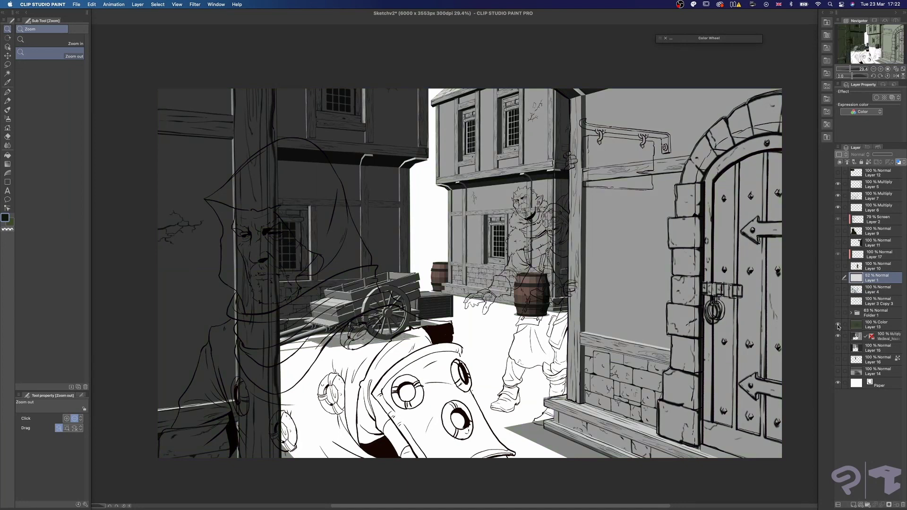
- Show Layers 14, 16, 15, 10, 11 and 9 one after another to build up the coloured background and figures
click(837, 372)
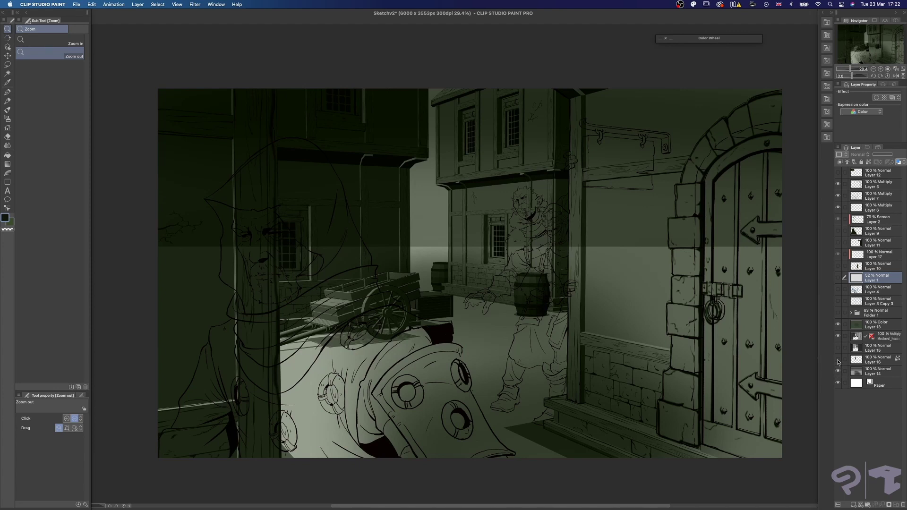
click(837, 360)
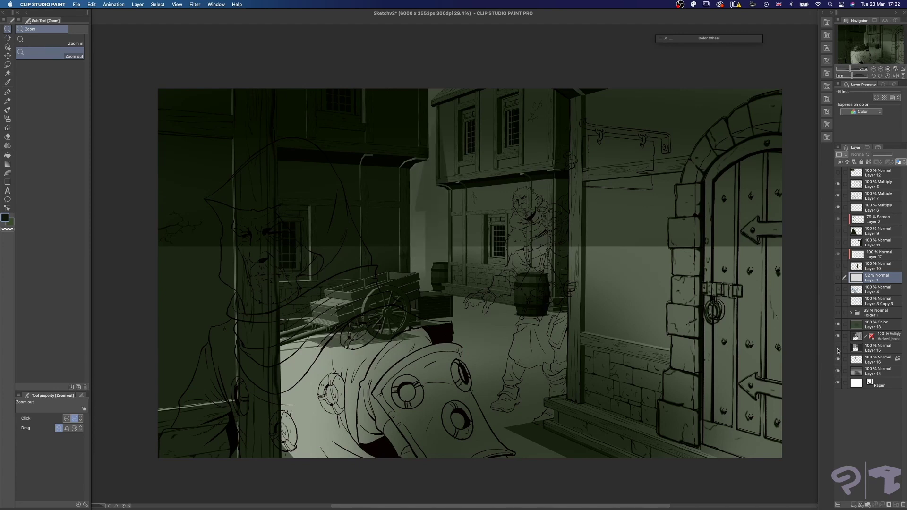
click(838, 349)
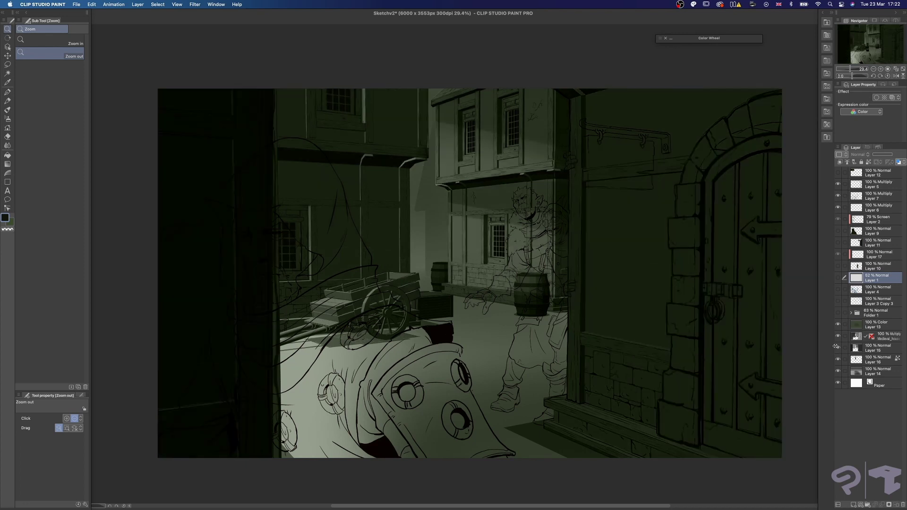
click(838, 267)
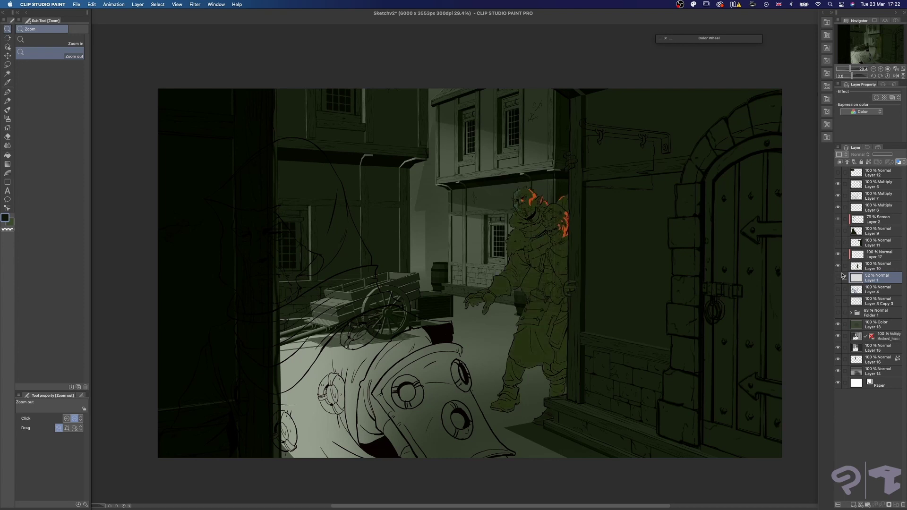
click(838, 243)
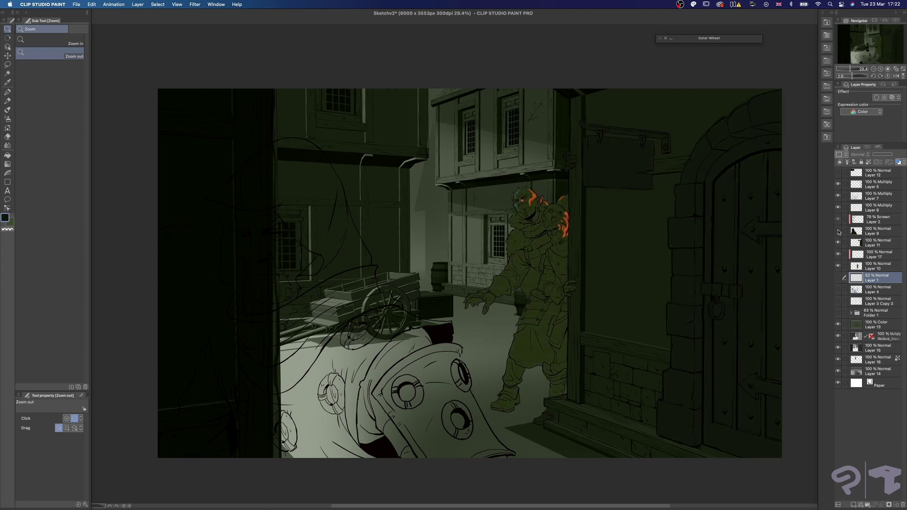
click(838, 231)
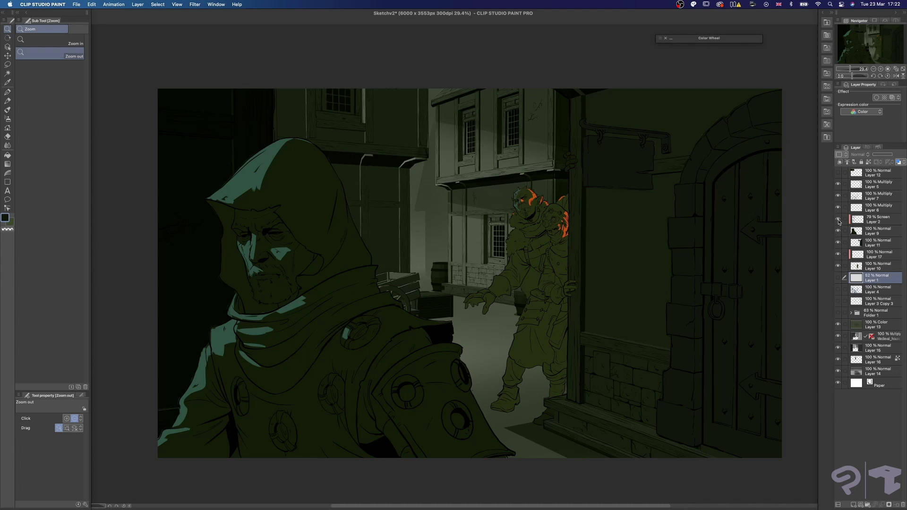
- Compare the scene with and without the teal highlights of Layer 2 and the highlights of Layer 17
click(871, 223)
click(838, 220)
click(838, 219)
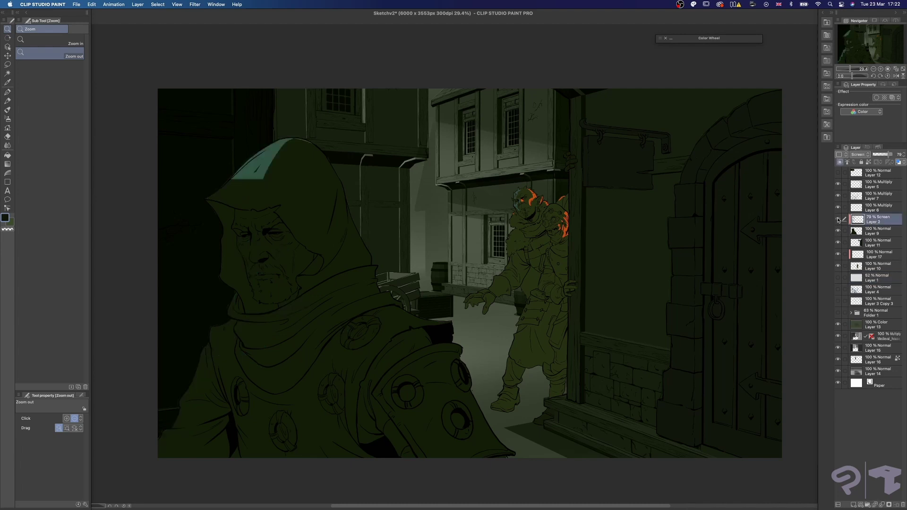
click(857, 256)
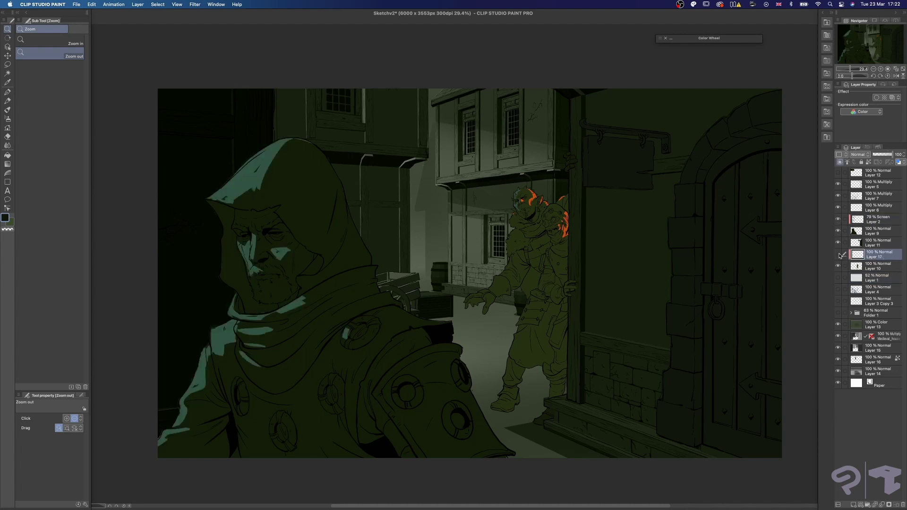
click(838, 255)
click(839, 255)
right_click(857, 256)
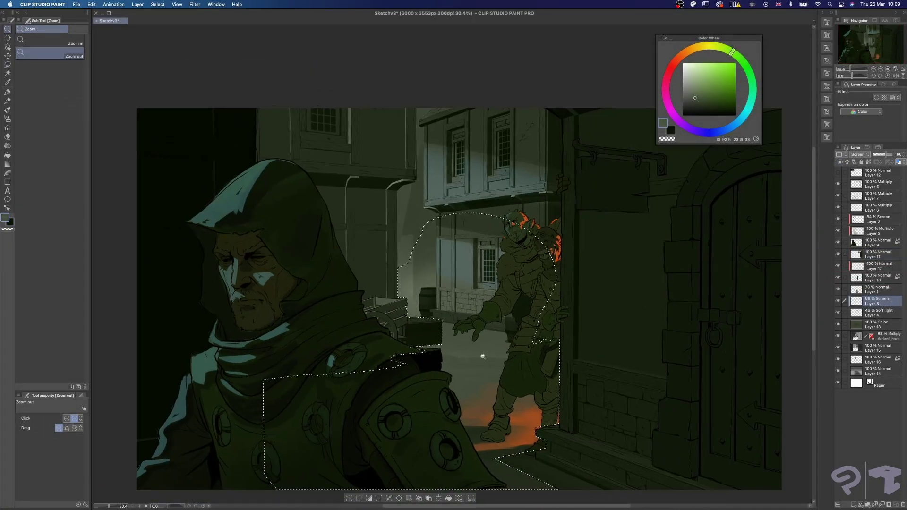
- Lasso the building area behind the hooded man and shade it on soft-light Layer 4 with a dark Soft airbrush
key(b)
key(b)
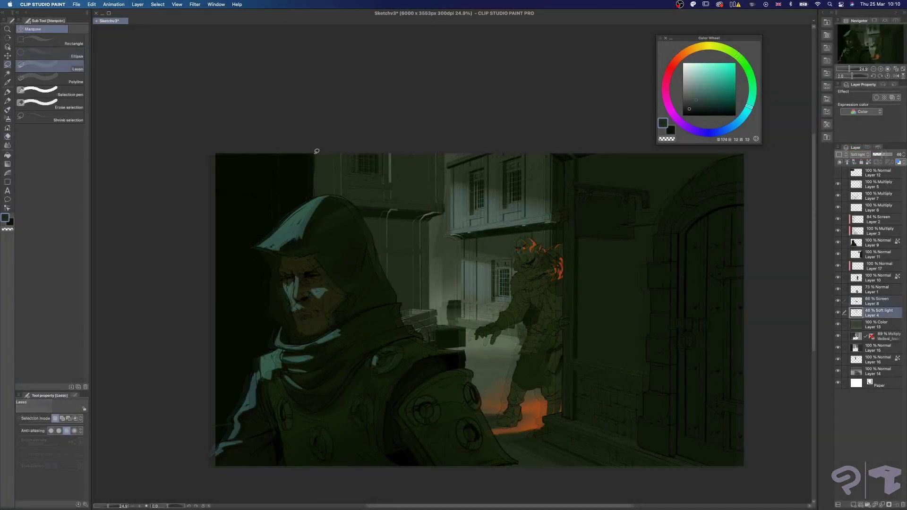
drag(316, 151, 316, 185)
drag(427, 367, 477, 149)
key(b)
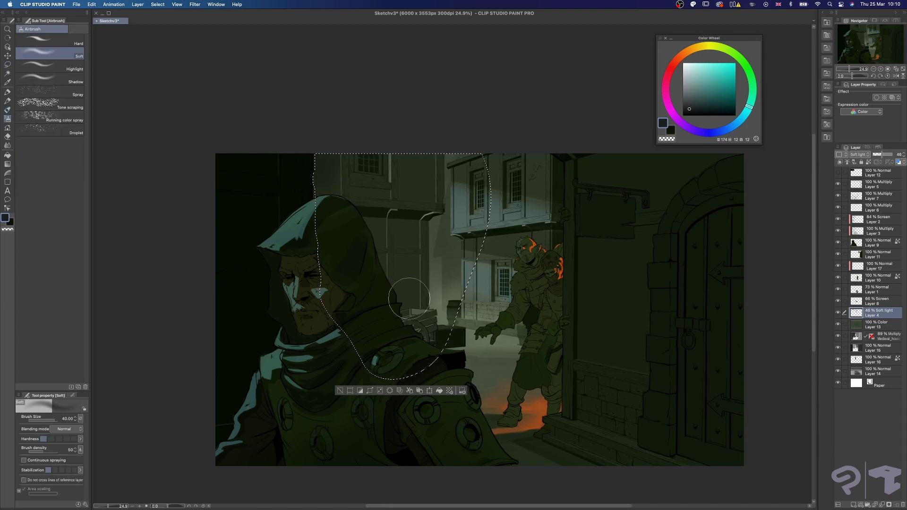
key(])
mouse_move(331, 189)
mouse_down()
mouse_move(326, 171)
mouse_move(348, 163)
mouse_up()
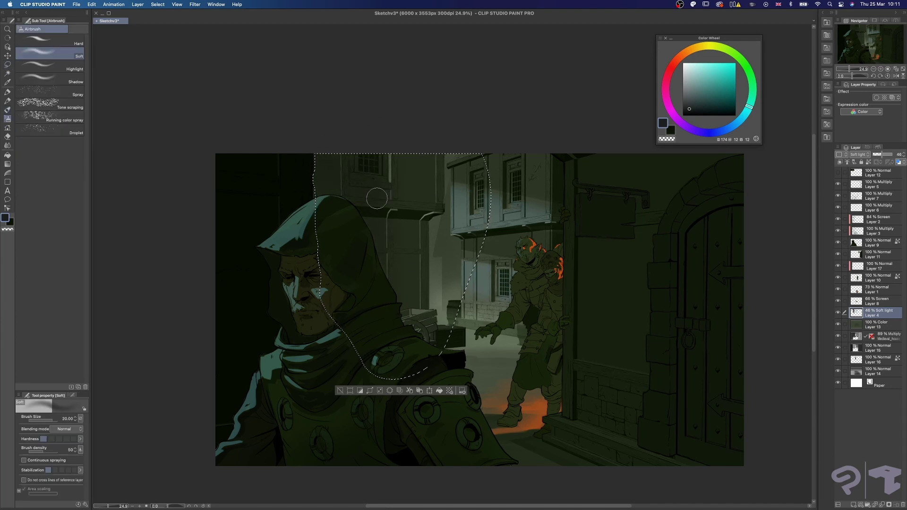
key([)
key([)
key([)
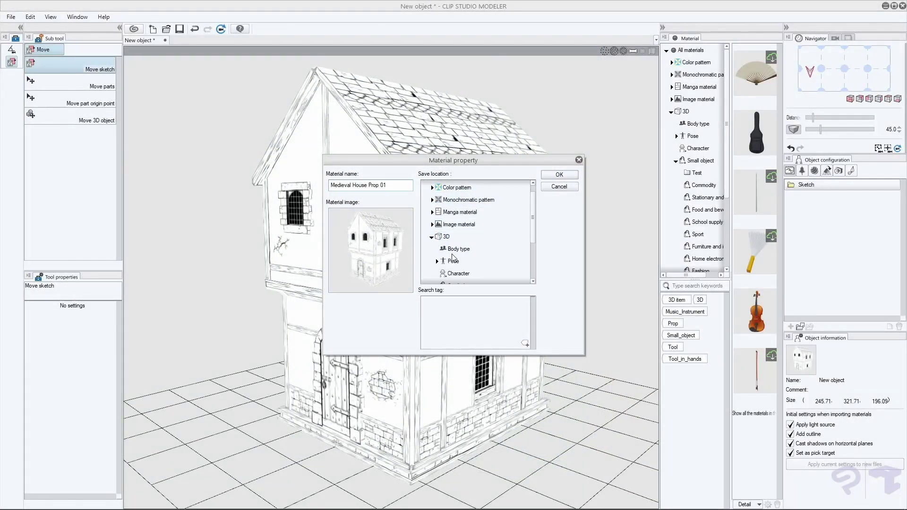
- Save the model as the material "Medieval House Prop 01", and place and rotate it on the Clip Studio Paint canvas
click(559, 174)
mouse_move(745, 71)
mouse_down()
mouse_move(577, 202)
mouse_move(431, 259)
mouse_up()
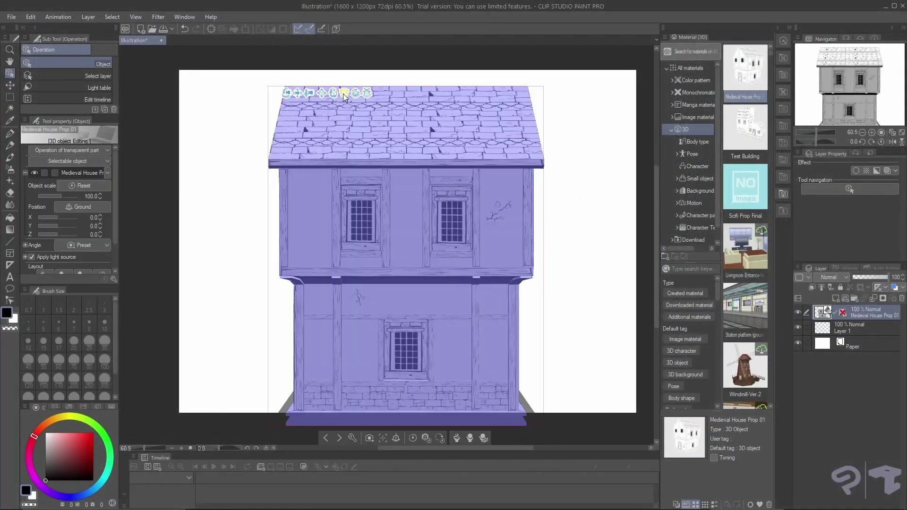
mouse_move(343, 95)
mouse_down()
mouse_move(399, 100)
mouse_move(239, 112)
mouse_up()
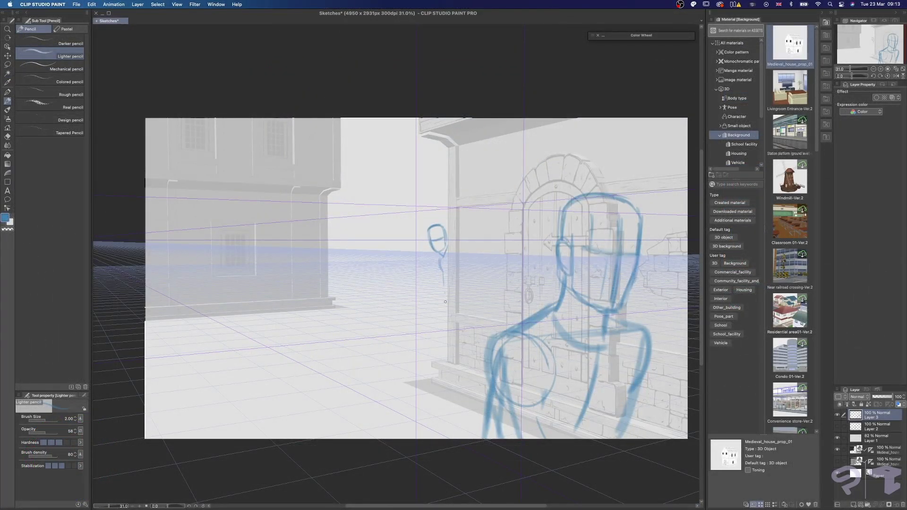
- Undo the last three pencil strokes and redraw the small background figure's torso and arm in blue with the Lighter pencil
key(super+z)
key(super+z)
key(super+z)
drag(443, 255, 450, 260)
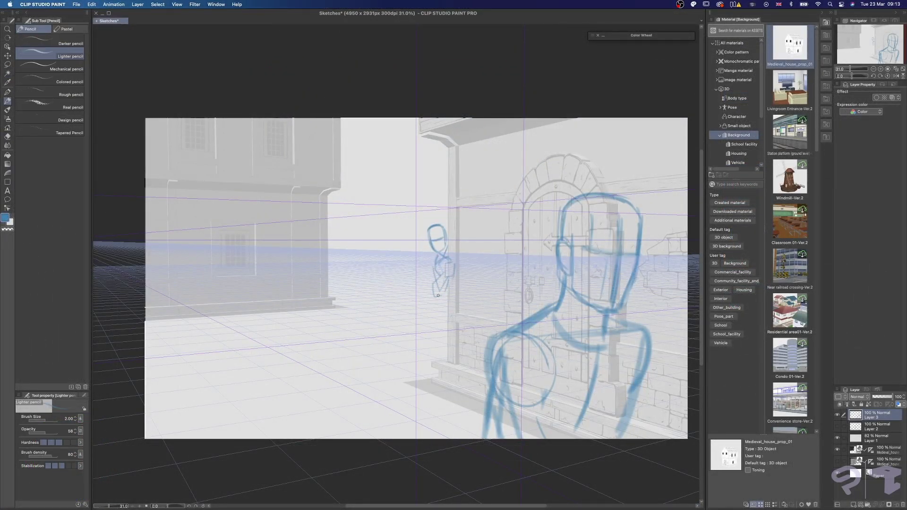